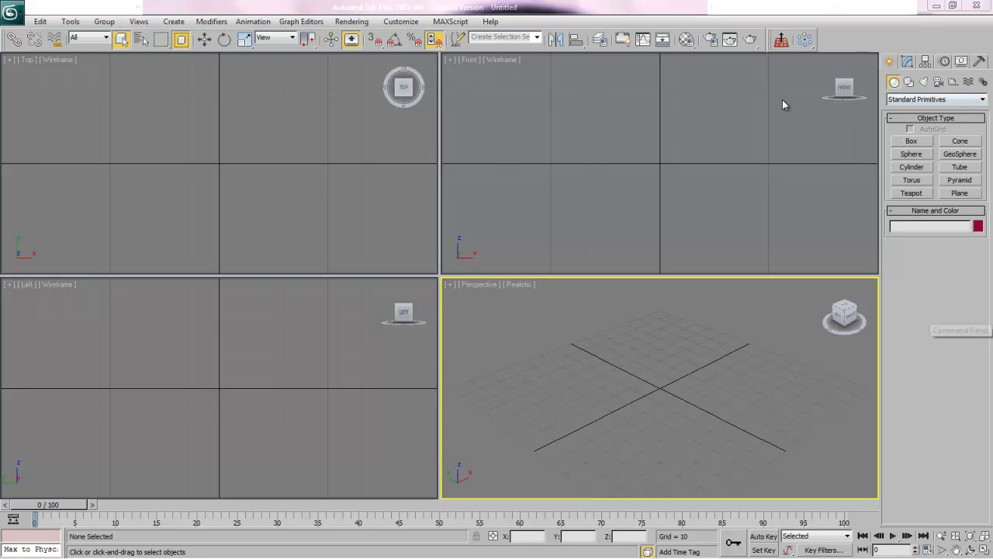
Create a box at the origin with length 24, width 18 and height 10 using exact entered dimensions.
{"action": "left_click", "coordinate": [913, 140]}
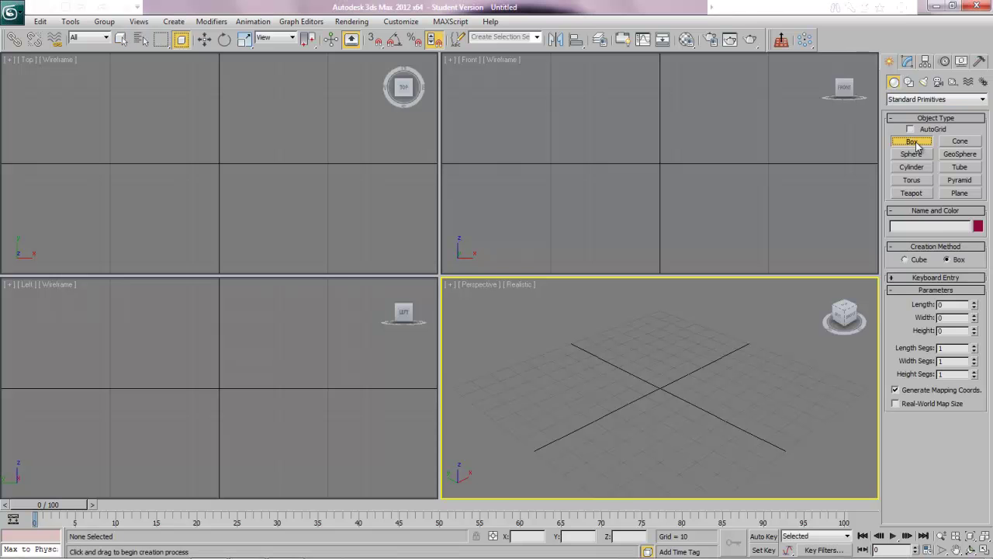
{"action": "left_click", "coordinate": [922, 278]}
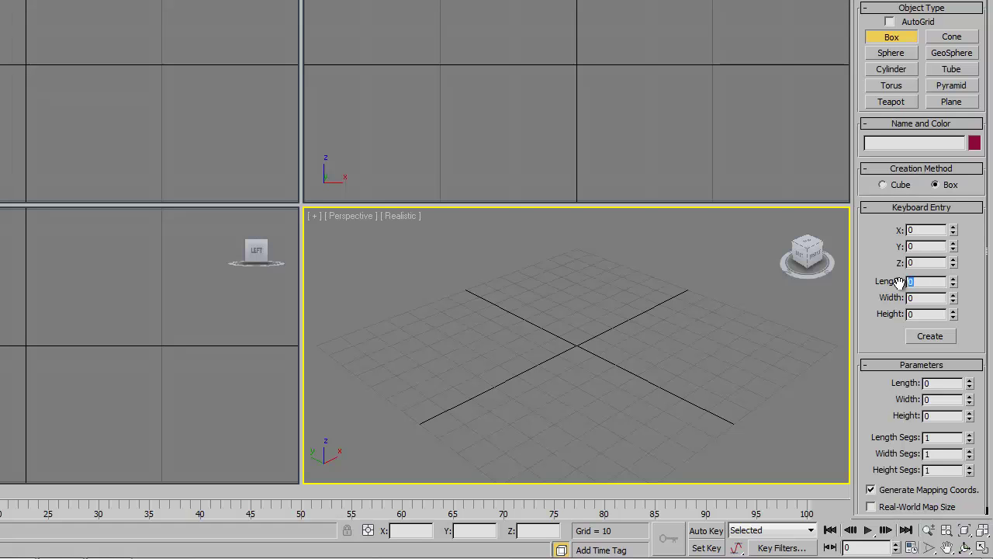
{"action": "type", "text": "24"}
{"action": "type", "text": "18"}
{"action": "key", "text": "Tab"}
{"action": "type", "text": "10"}
{"action": "left_click", "coordinate": [929, 338]}
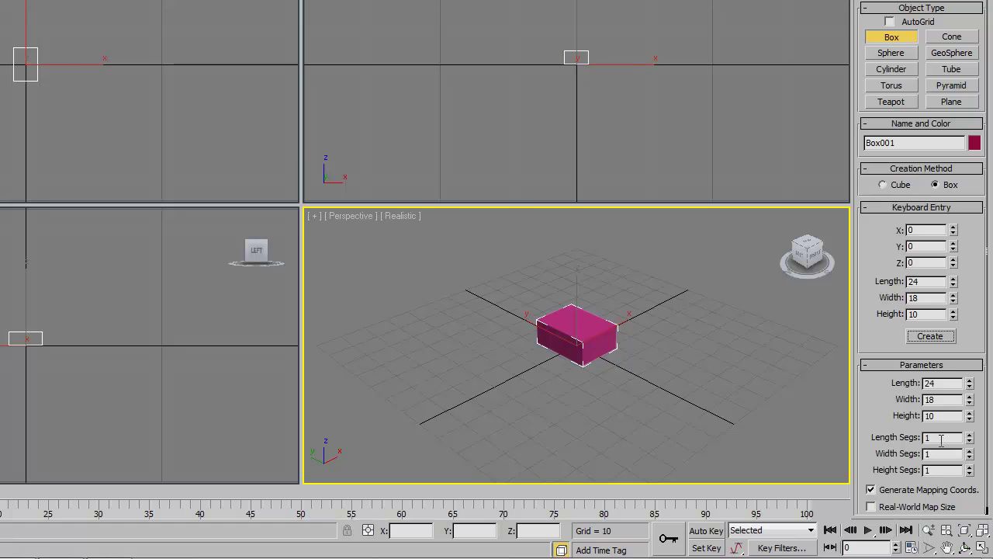
Set the box's length, width and height segments to 3 each.
{"action": "left_click", "coordinate": [970, 434]}
{"action": "left_click", "coordinate": [970, 450]}
{"action": "left_click", "coordinate": [970, 450]}
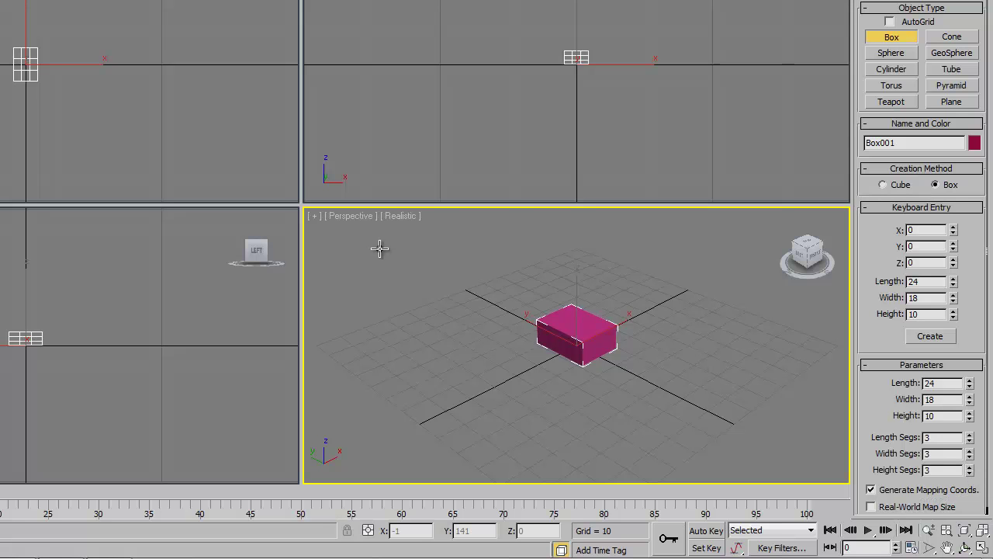
Maximize the Perspective viewport and turn on Edged Faces so the box's segments are displayed.
{"action": "key", "text": "alt+w"}
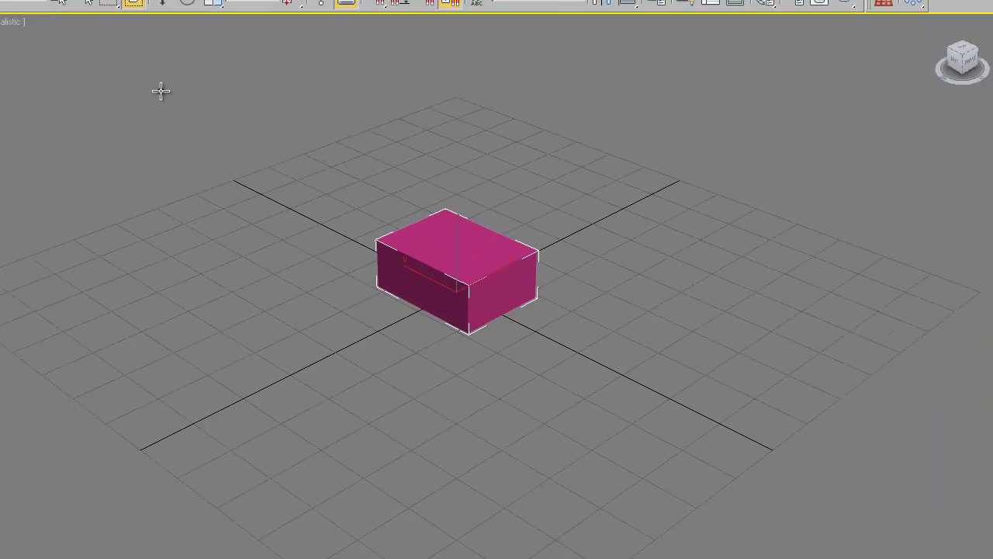
{"action": "left_click", "coordinate": [97, 75]}
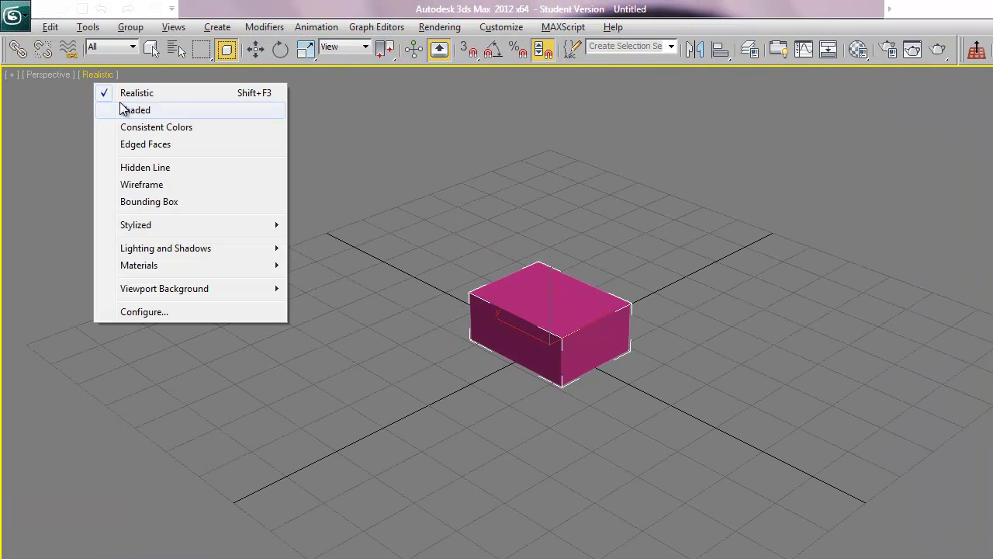
{"action": "left_click", "coordinate": [134, 140]}
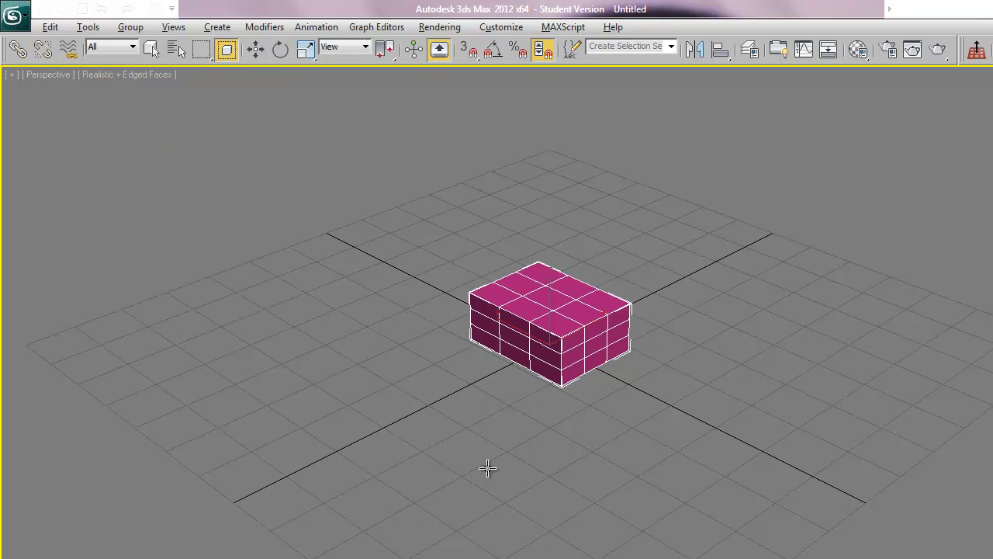
Examine the box's segment divisions from the top and in an angled perspective, finishing with a top view framed on the box.
{"action": "key", "text": "t"}
{"action": "key", "text": "z"}
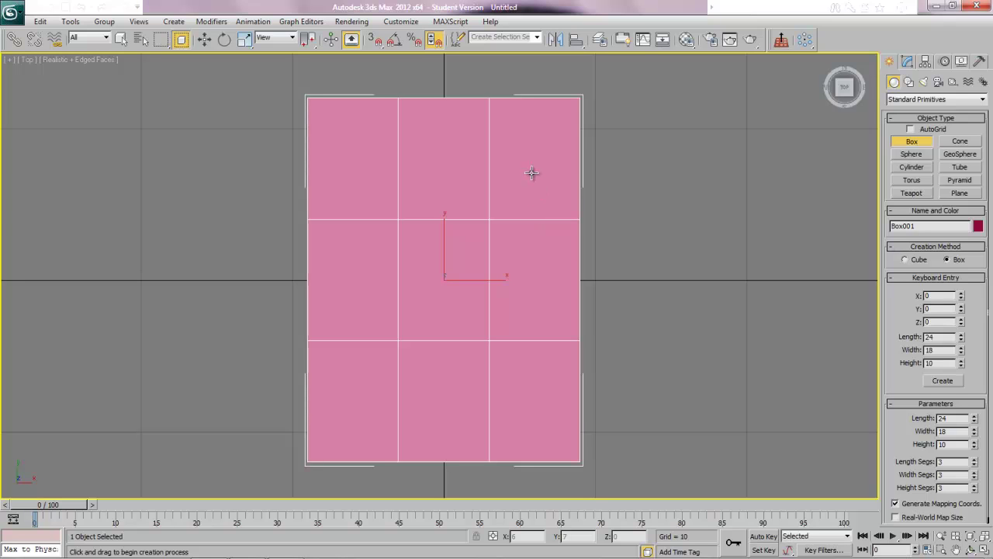
{"action": "key", "text": "p"}
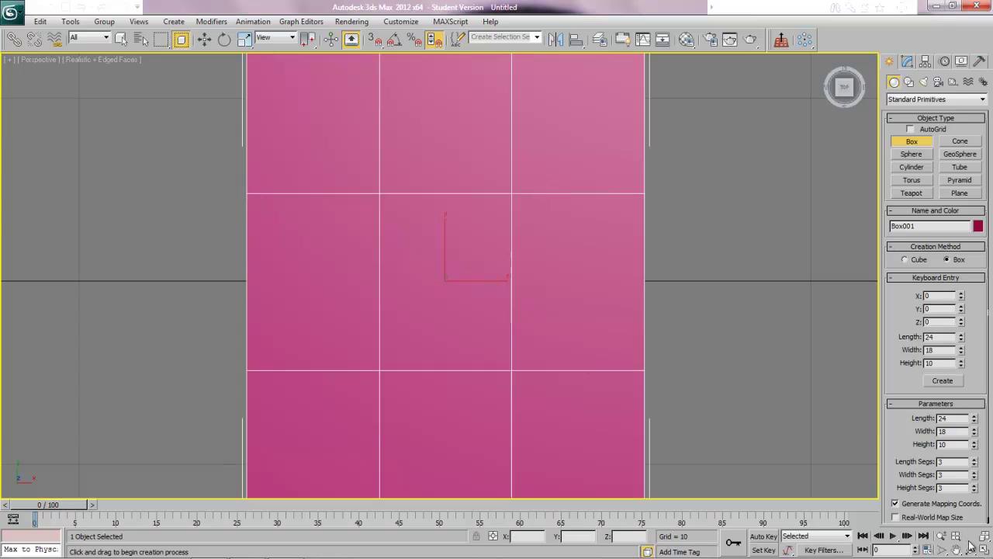
{"action": "left_click", "coordinate": [970, 549]}
{"action": "left_click_drag", "start_coordinate": [472, 335], "coordinate": [401, 246]}
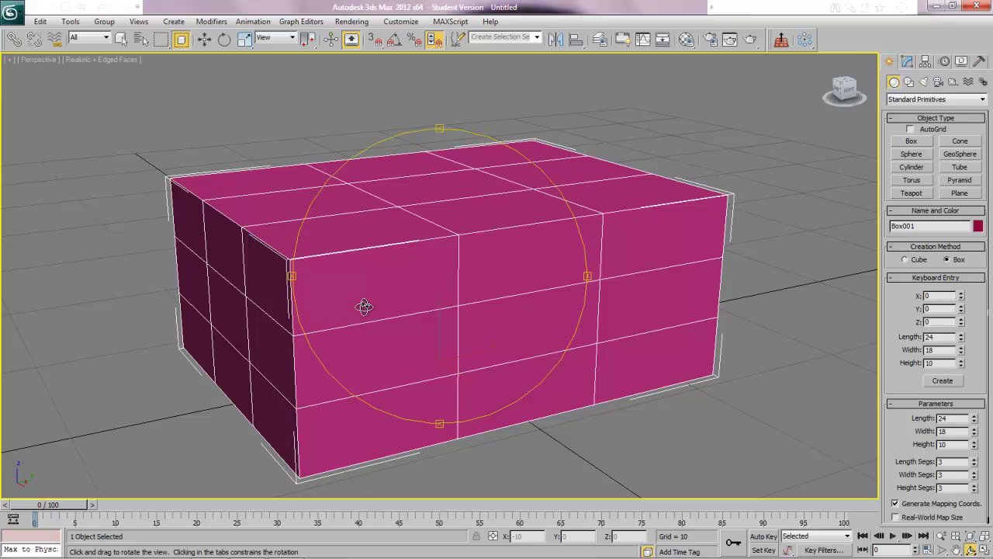
{"action": "key", "text": "t"}
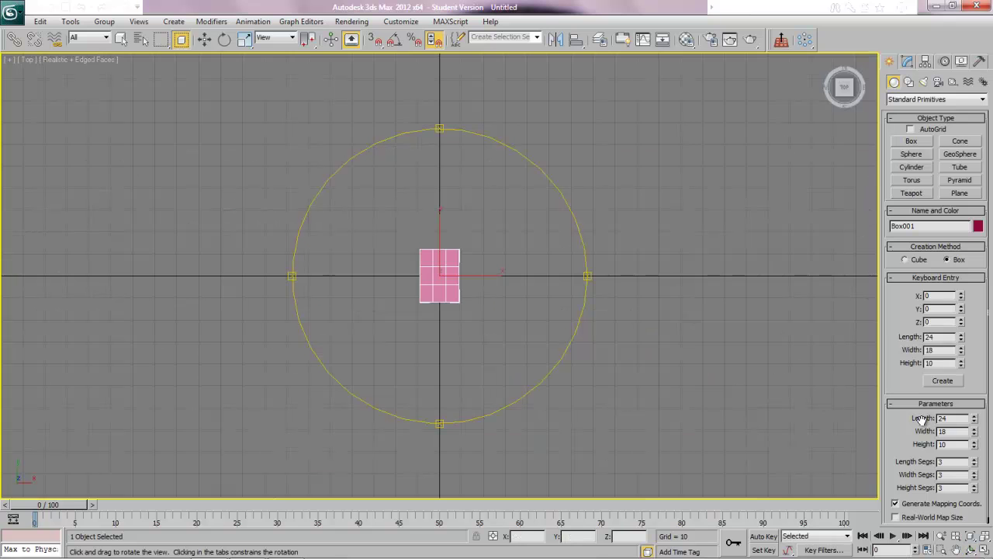
{"action": "left_click", "coordinate": [983, 536]}
{"action": "right_click", "coordinate": [448, 273]}
{"action": "right_click", "coordinate": [449, 274]}
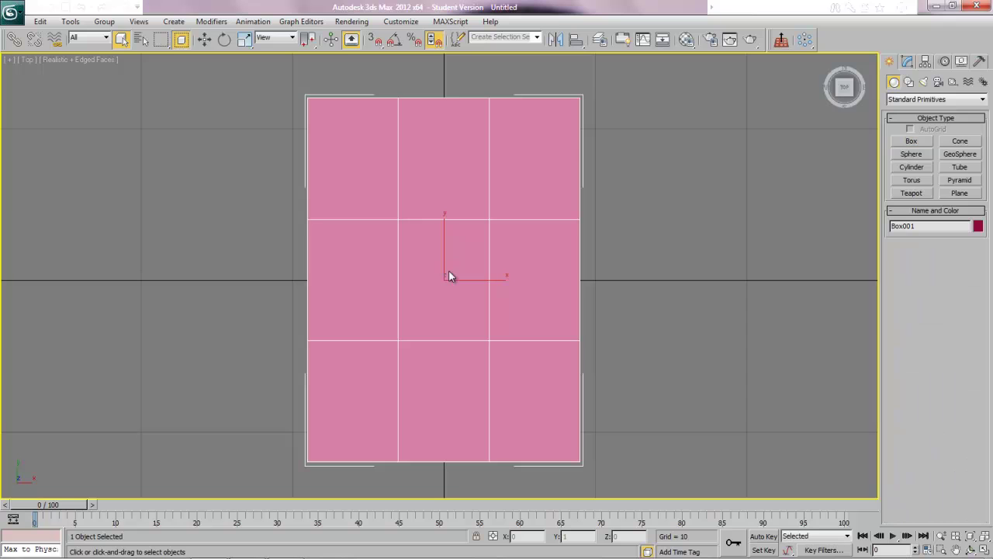
Convert the box to an Editable Poly.
{"action": "right_click", "coordinate": [488, 230]}
{"action": "mouse_move", "coordinate": [555, 347]}
{"action": "left_click", "coordinate": [585, 352]}
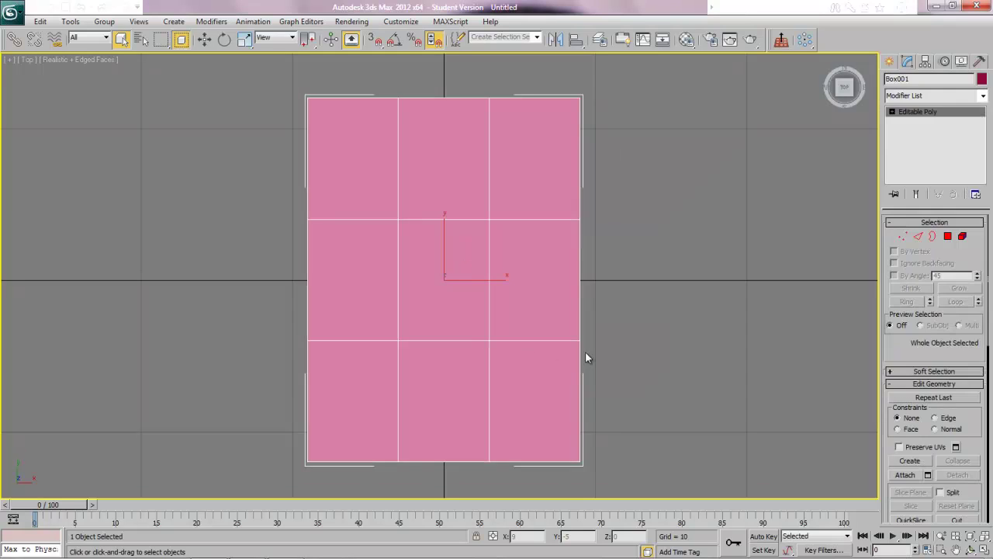
In Edge mode with Window region selection, move the left lengthwise edge loop outward to about X -6 in the top view.
{"action": "left_click", "coordinate": [920, 238]}
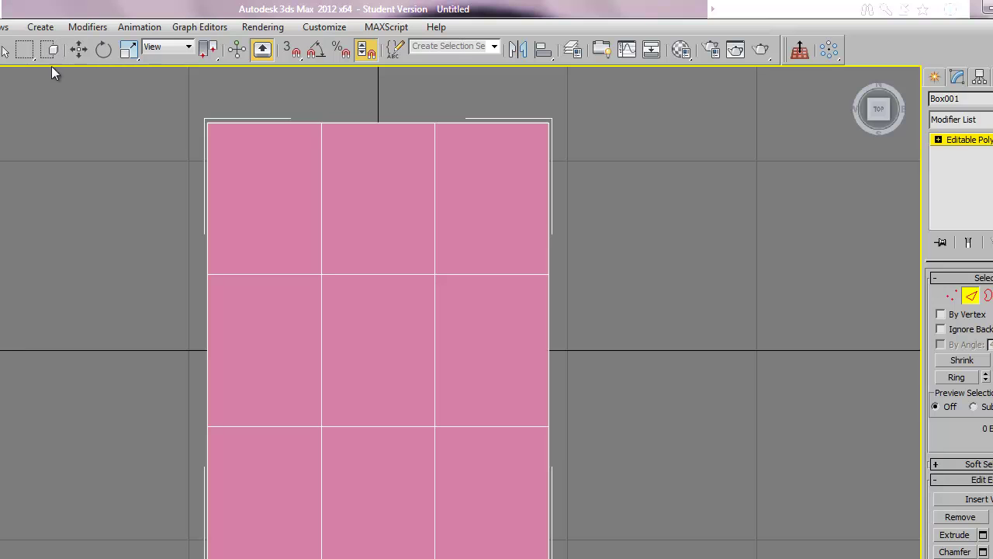
{"action": "left_click", "coordinate": [51, 52]}
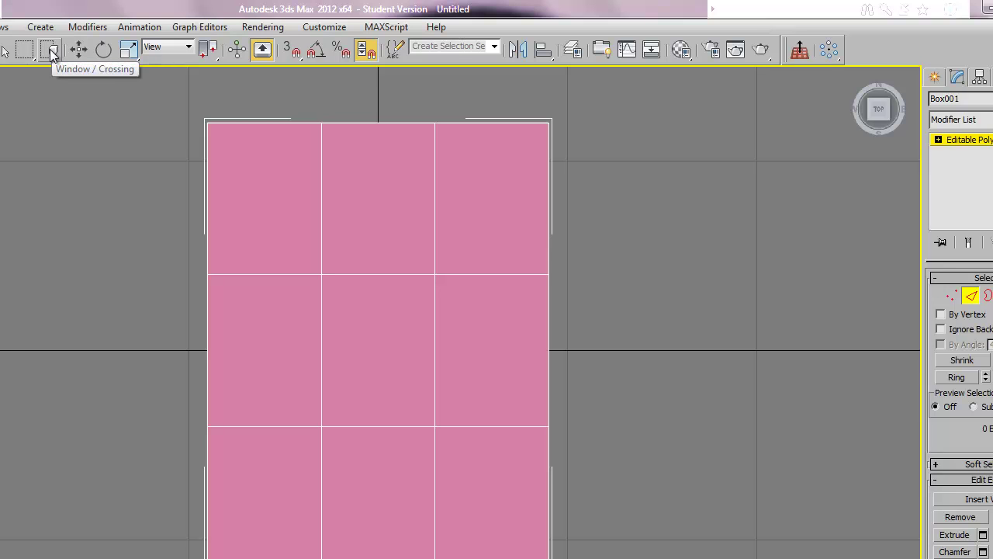
{"action": "left_click", "coordinate": [50, 50]}
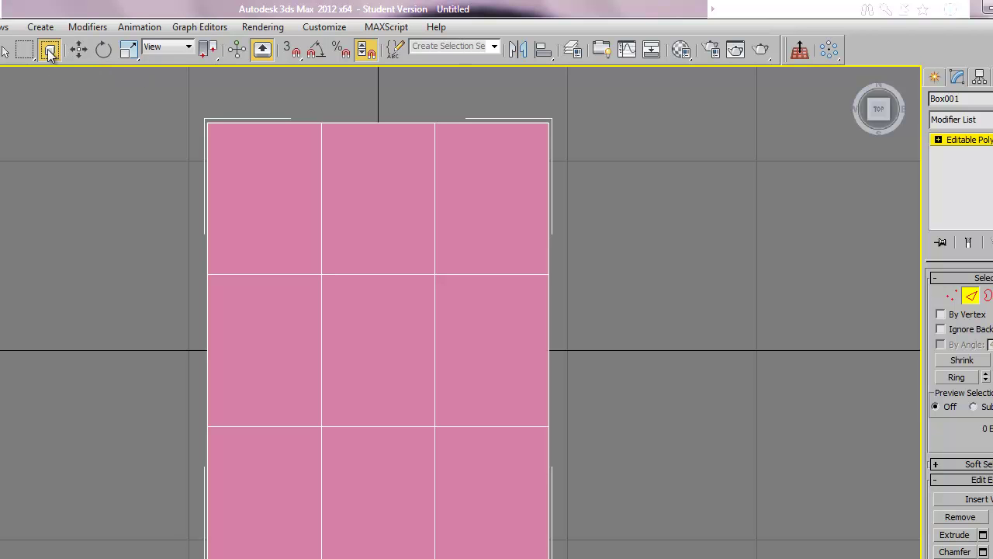
{"action": "left_click_drag", "start_coordinate": [287, 102], "coordinate": [308, 138]}
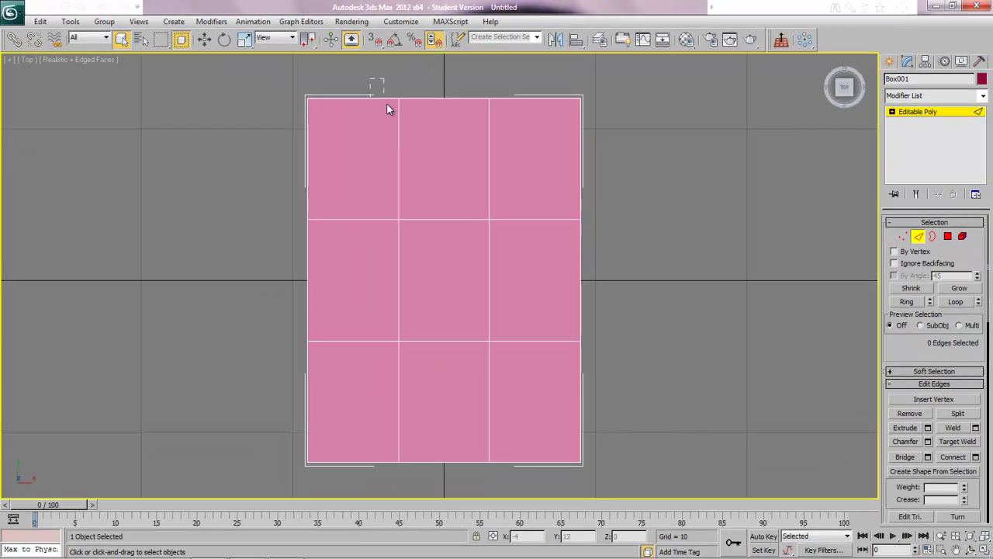
{"action": "left_click_drag", "start_coordinate": [387, 104], "coordinate": [429, 346]}
{"action": "left_click_drag", "start_coordinate": [422, 496], "coordinate": [431, 489]}
{"action": "left_click_drag", "start_coordinate": [432, 481], "coordinate": [431, 481]}
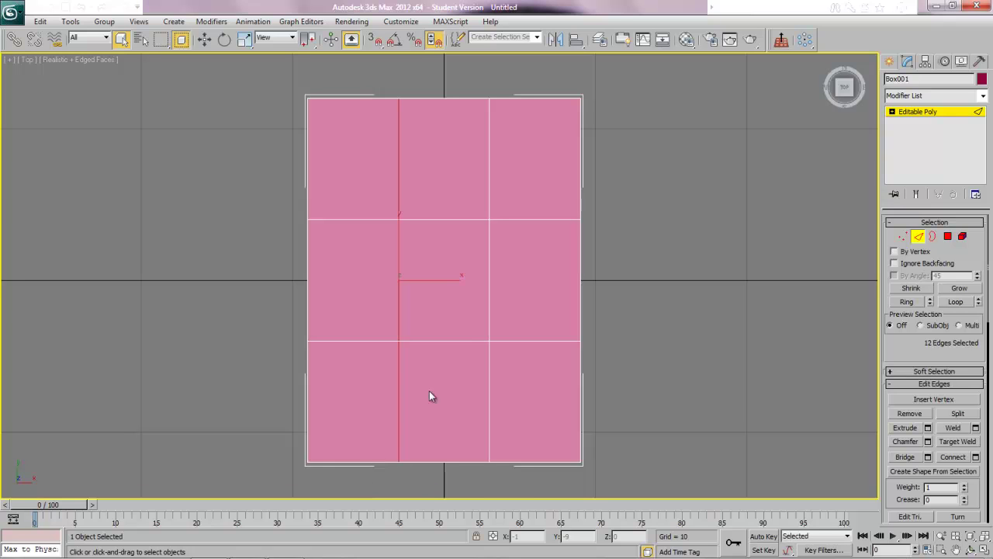
{"action": "left_click", "coordinate": [204, 40]}
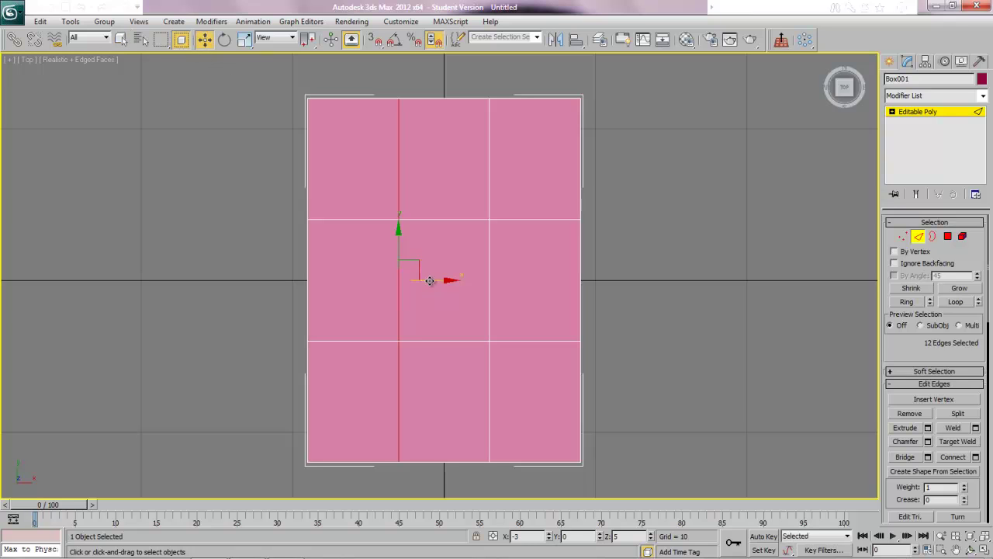
{"action": "left_click_drag", "start_coordinate": [430, 280], "coordinate": [385, 279]}
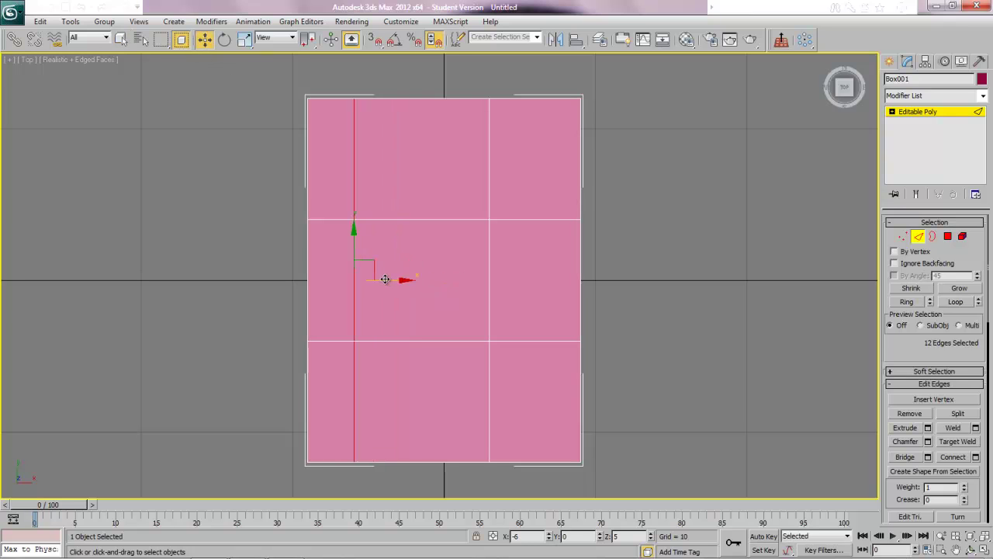
Move the right lengthwise edge loop outward along X, close to the box's right side.
{"action": "double_click", "coordinate": [489, 454]}
{"action": "left_click_drag", "start_coordinate": [528, 281], "coordinate": [574, 282]}
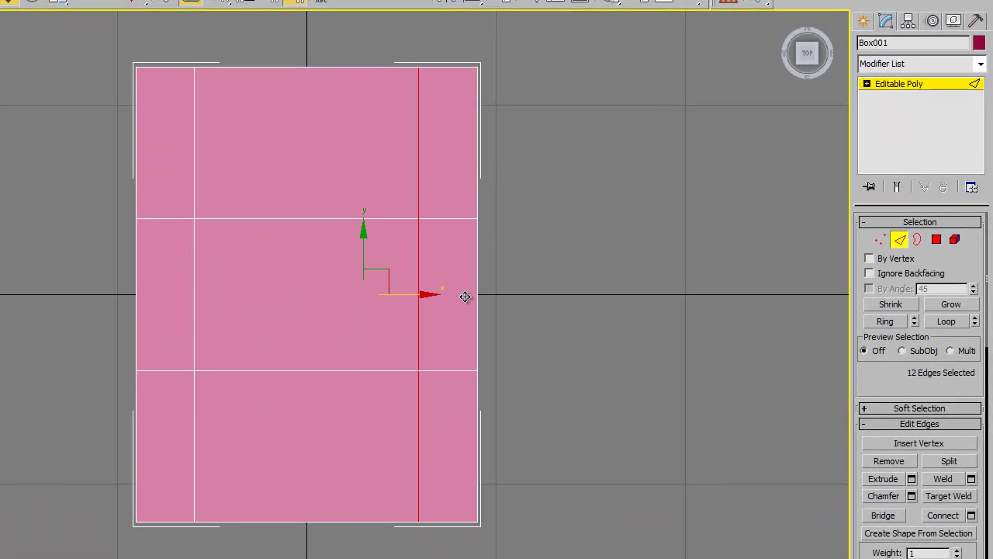
{"action": "left_click_drag", "start_coordinate": [469, 298], "coordinate": [470, 295]}
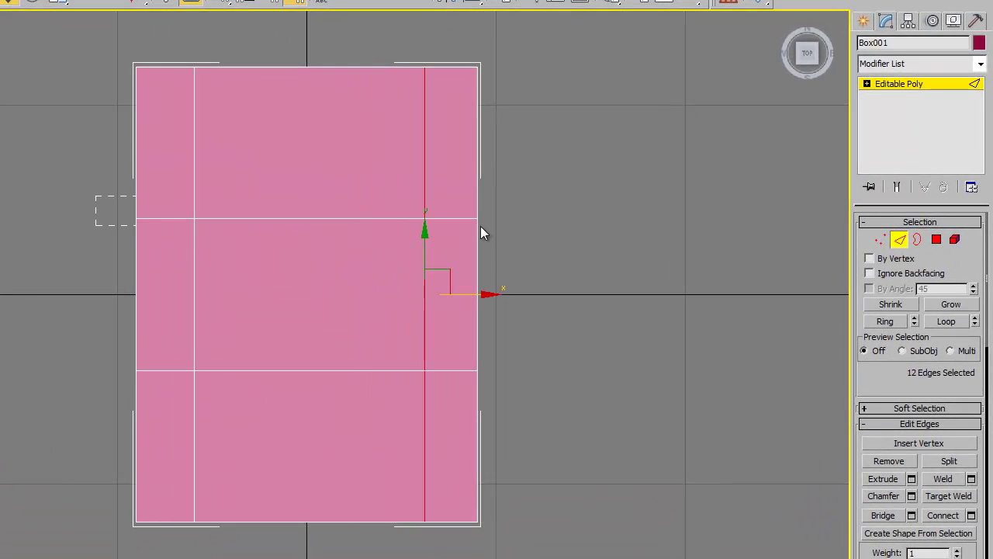
Move the two crosswise edge loops outward along Y, each close to its end of the box, and clear the selection.
{"action": "left_click_drag", "start_coordinate": [503, 224], "coordinate": [504, 224]}
{"action": "left_click_drag", "start_coordinate": [307, 182], "coordinate": [293, 81]}
{"action": "left_click_drag", "start_coordinate": [106, 349], "coordinate": [517, 380]}
{"action": "left_click_drag", "start_coordinate": [310, 333], "coordinate": [311, 441]}
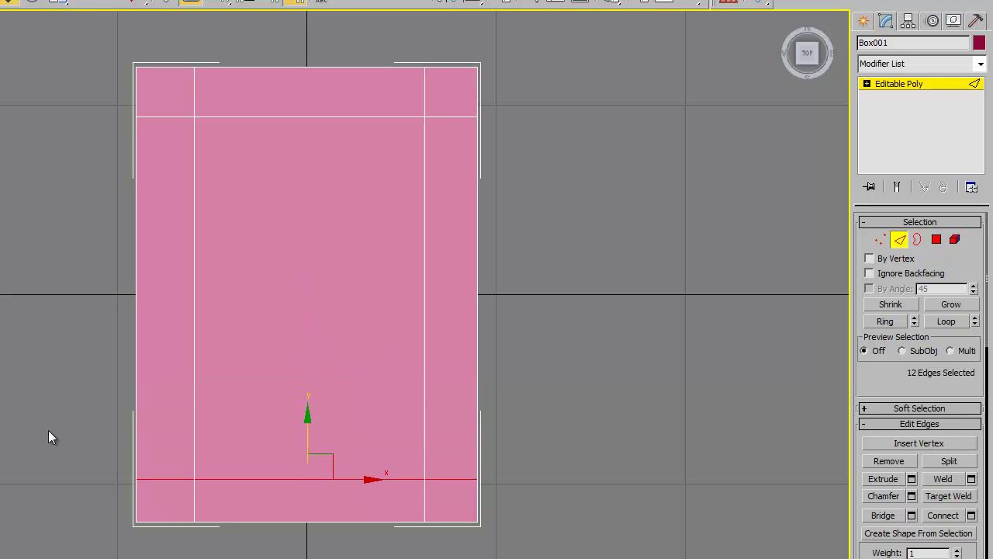
{"action": "left_click", "coordinate": [74, 432]}
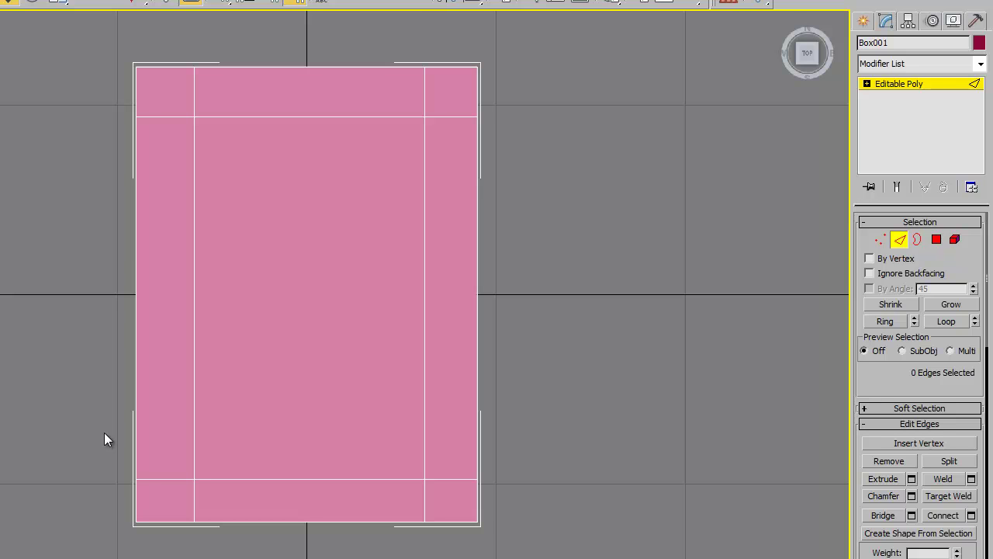
In the front view, move the upper horizontal edge loop slightly up and the lower one down near the base.
{"action": "key", "text": "f"}
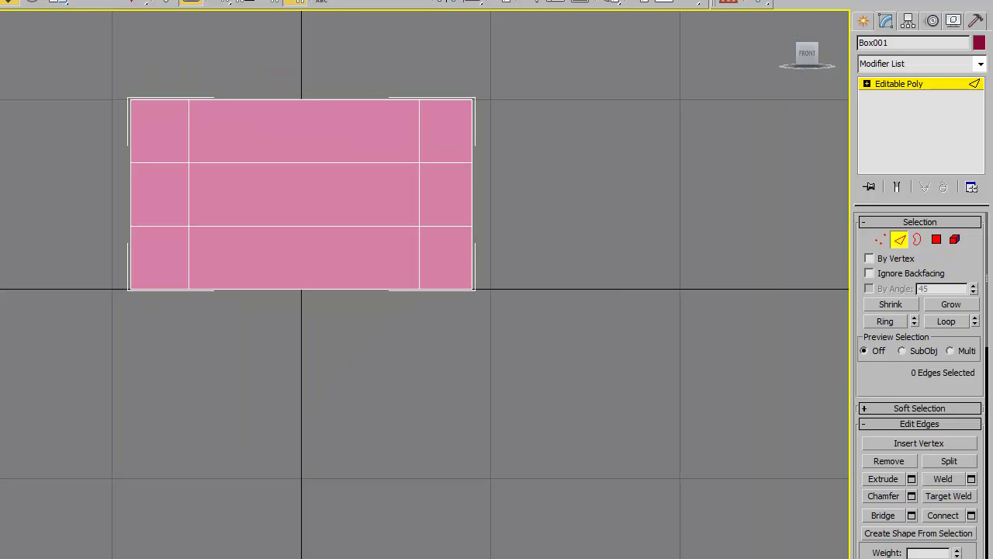
{"action": "left_click_drag", "start_coordinate": [107, 149], "coordinate": [487, 185]}
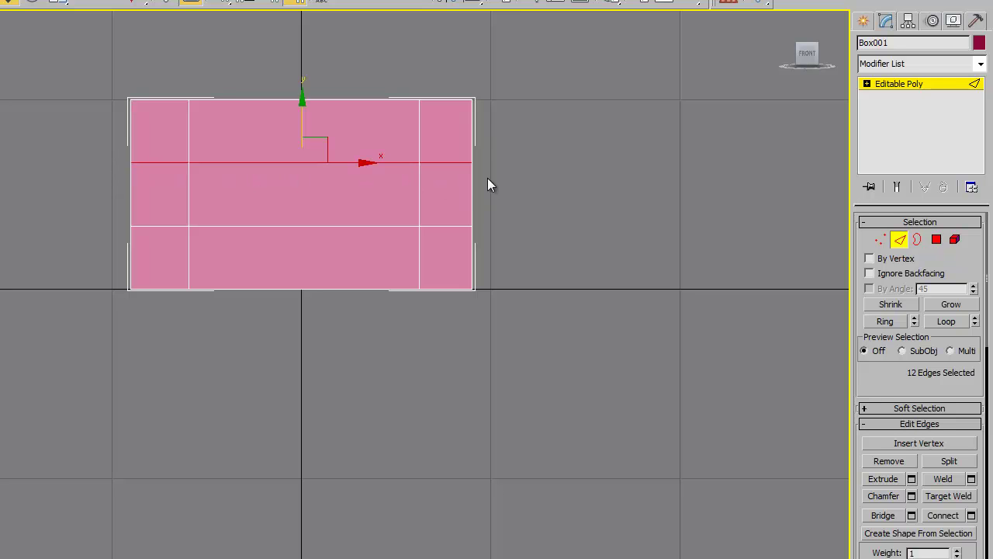
{"action": "left_click", "coordinate": [302, 146]}
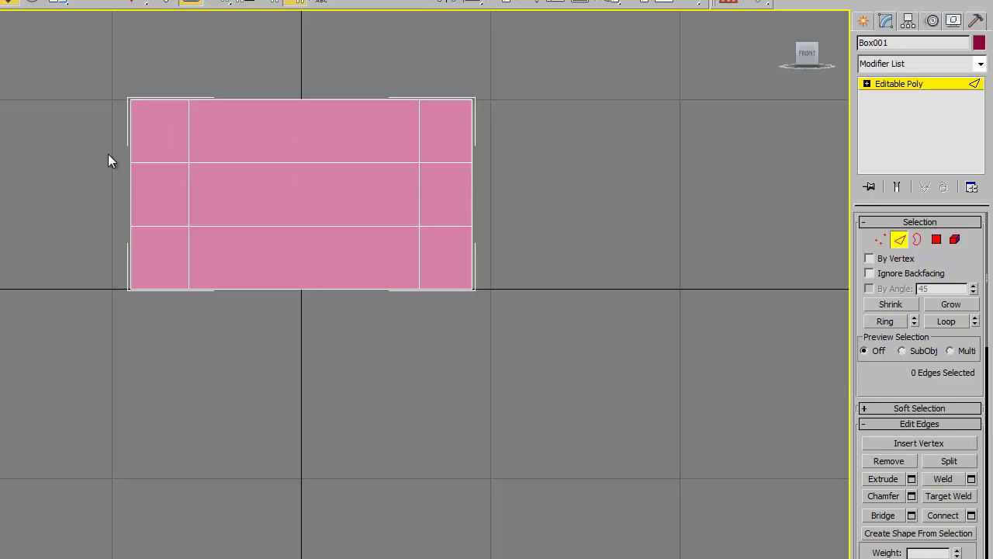
{"action": "key", "text": "ctrl+z"}
{"action": "left_click_drag", "start_coordinate": [304, 135], "coordinate": [304, 128]}
{"action": "key", "text": "ctrl+z"}
{"action": "left_click_drag", "start_coordinate": [302, 189], "coordinate": [303, 216]}
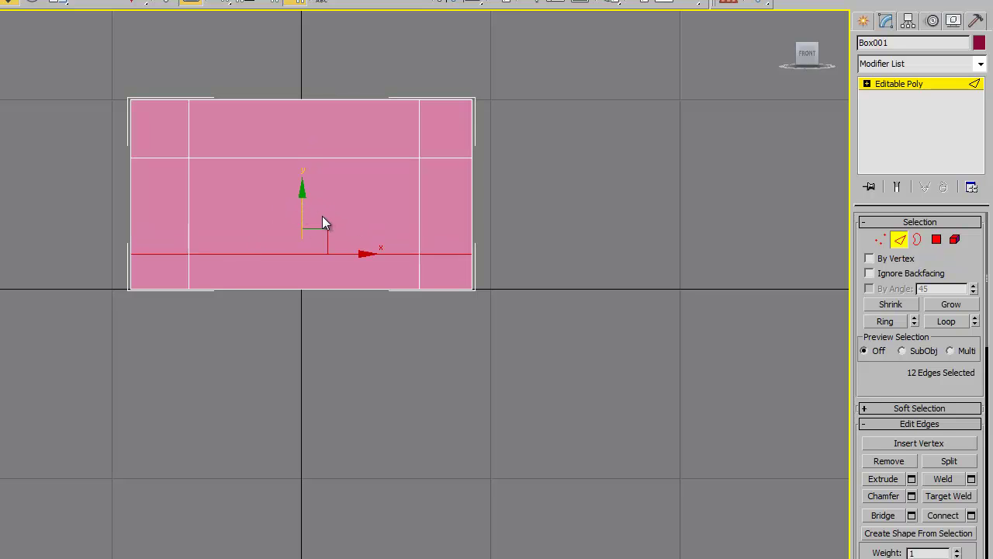
{"action": "left_click", "coordinate": [59, 265]}
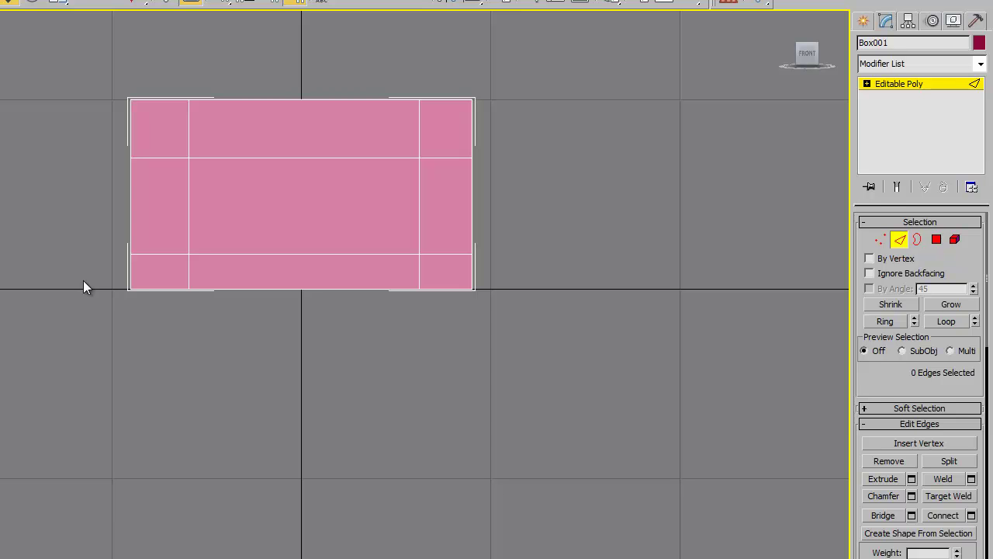
In Polygon mode, bevel the large central polygon of the box's left side slightly outward into a drawer panel, and clear the selection.
{"action": "key", "text": "p"}
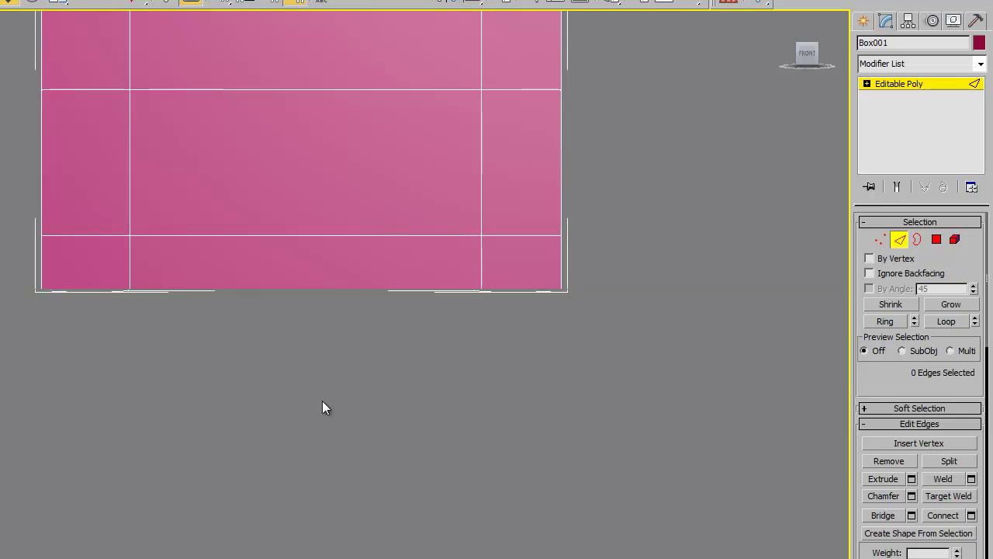
{"action": "left_click", "coordinate": [986, 540]}
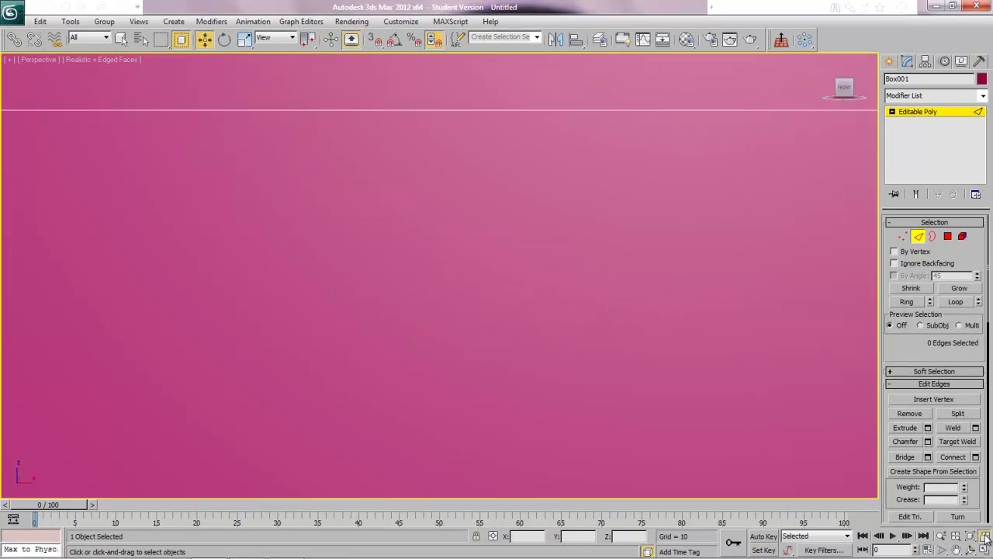
{"action": "left_click", "coordinate": [941, 536]}
{"action": "left_click_drag", "start_coordinate": [655, 332], "coordinate": [663, 401]}
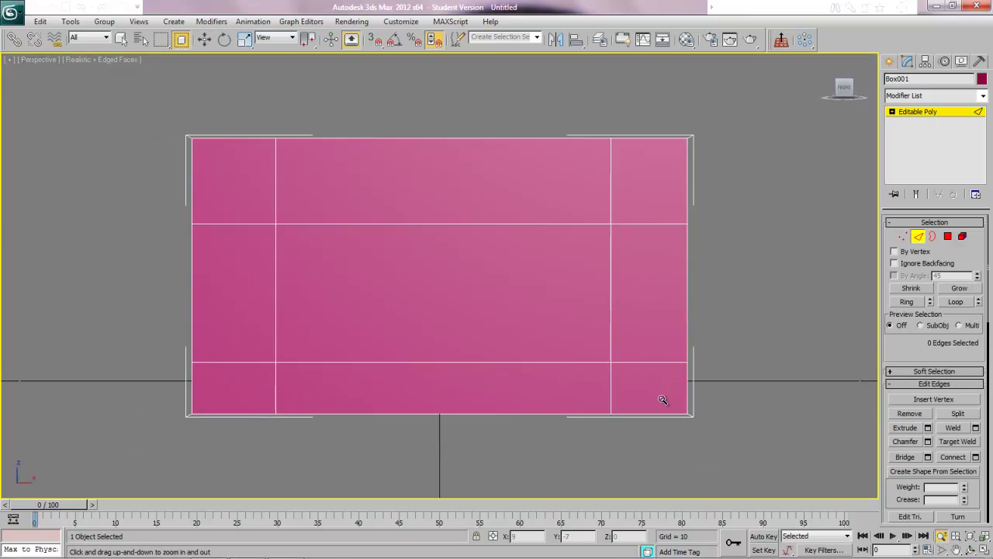
{"action": "left_click", "coordinate": [971, 549]}
{"action": "left_click_drag", "start_coordinate": [396, 304], "coordinate": [552, 323]}
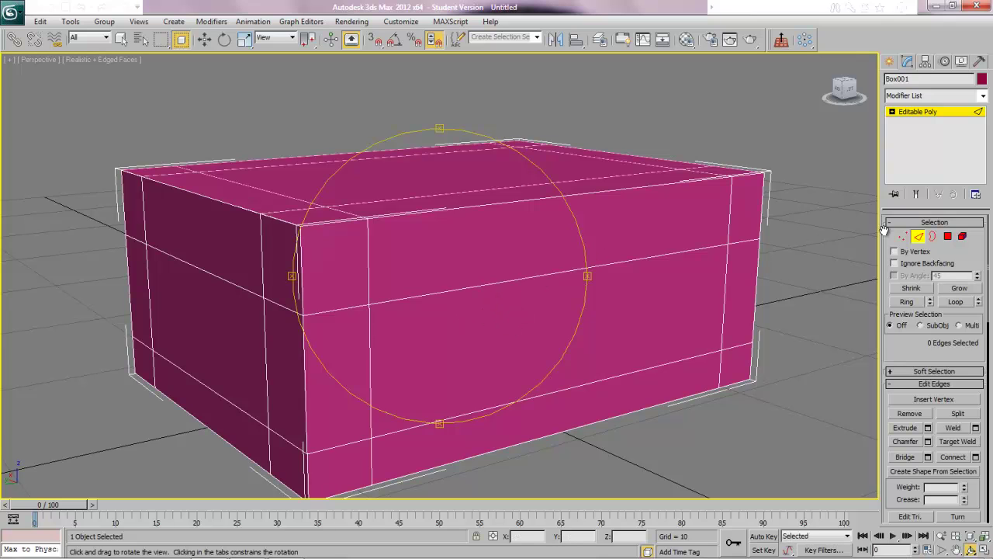
{"action": "left_click", "coordinate": [947, 236]}
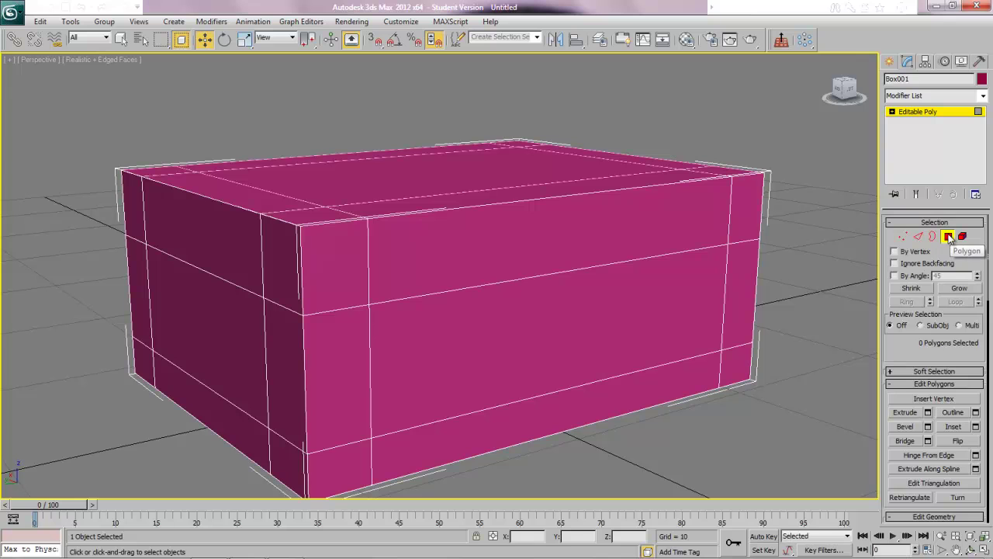
{"action": "left_click", "coordinate": [678, 299]}
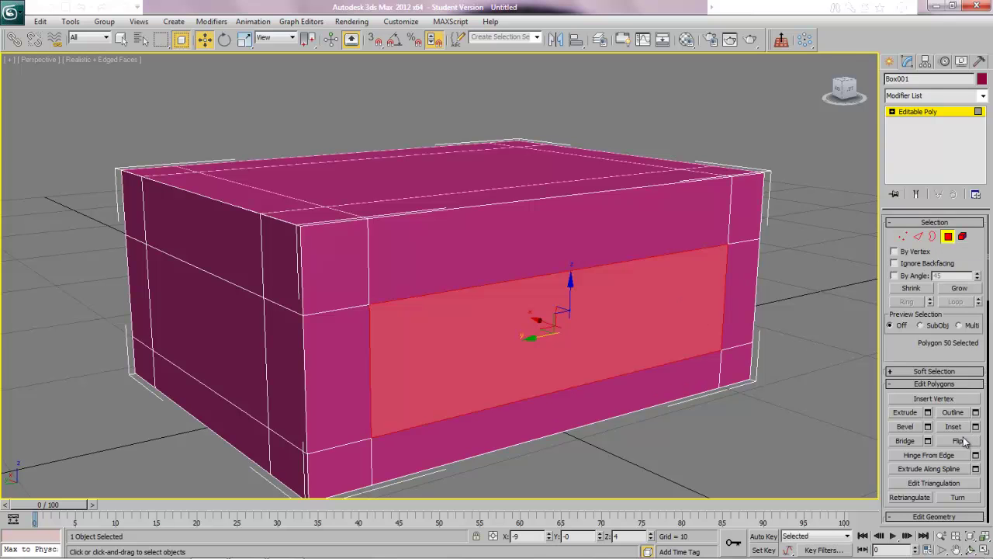
{"action": "left_click", "coordinate": [908, 426]}
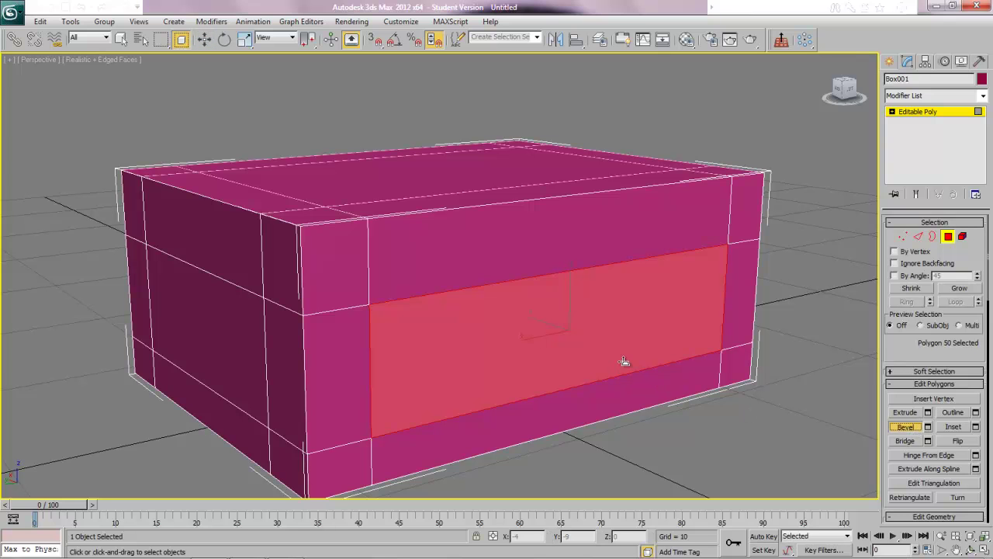
{"action": "left_click_drag", "start_coordinate": [625, 362], "coordinate": [630, 363]}
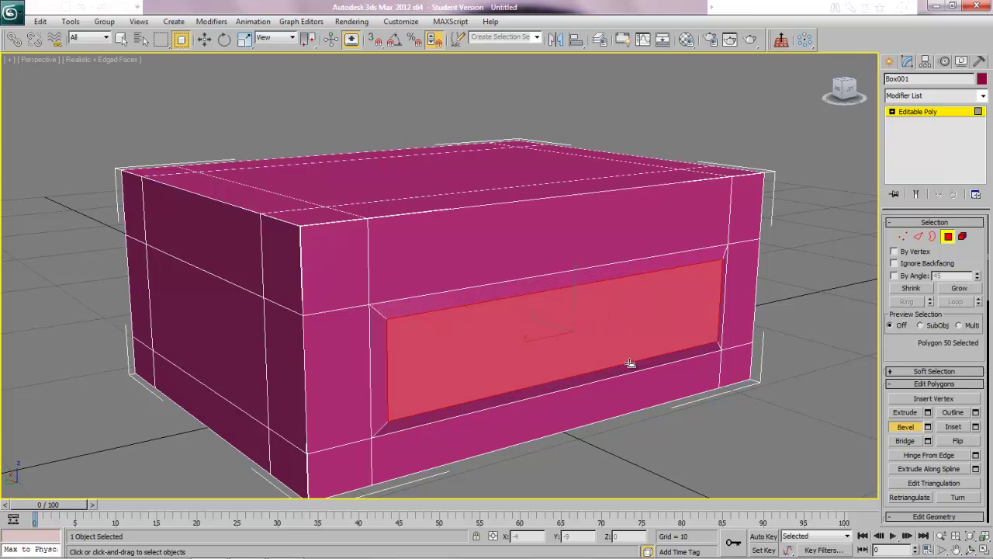
{"action": "left_click", "coordinate": [763, 447]}
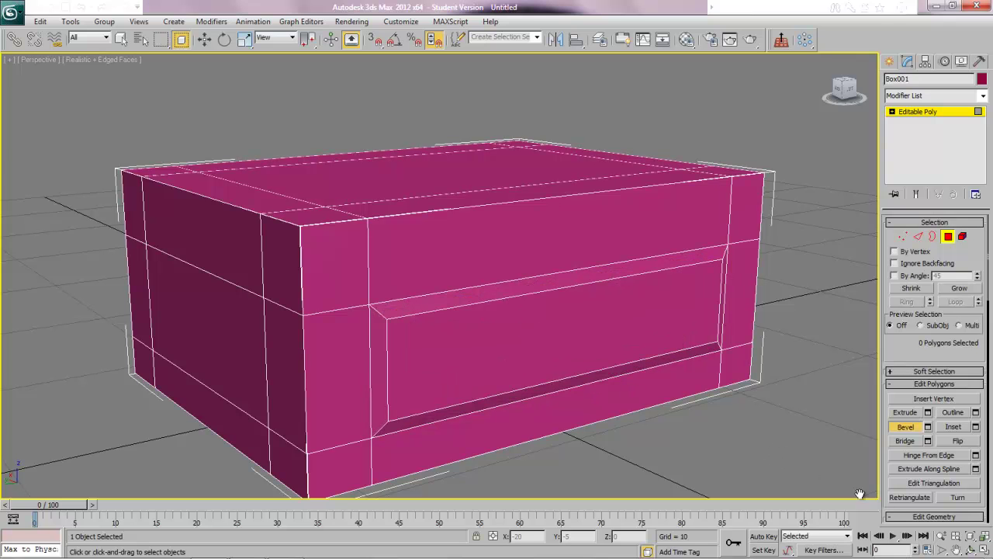
Select all nine polygons of the box's top face and extrude them slightly upward.
{"action": "left_click", "coordinate": [970, 550]}
{"action": "left_click_drag", "start_coordinate": [520, 351], "coordinate": [317, 329]}
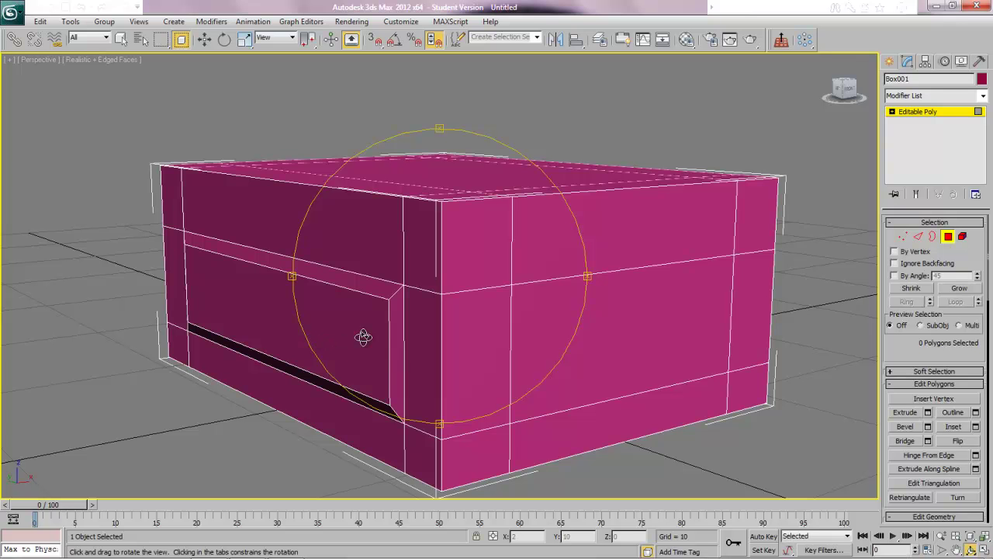
{"action": "left_click_drag", "start_coordinate": [359, 335], "coordinate": [461, 341]}
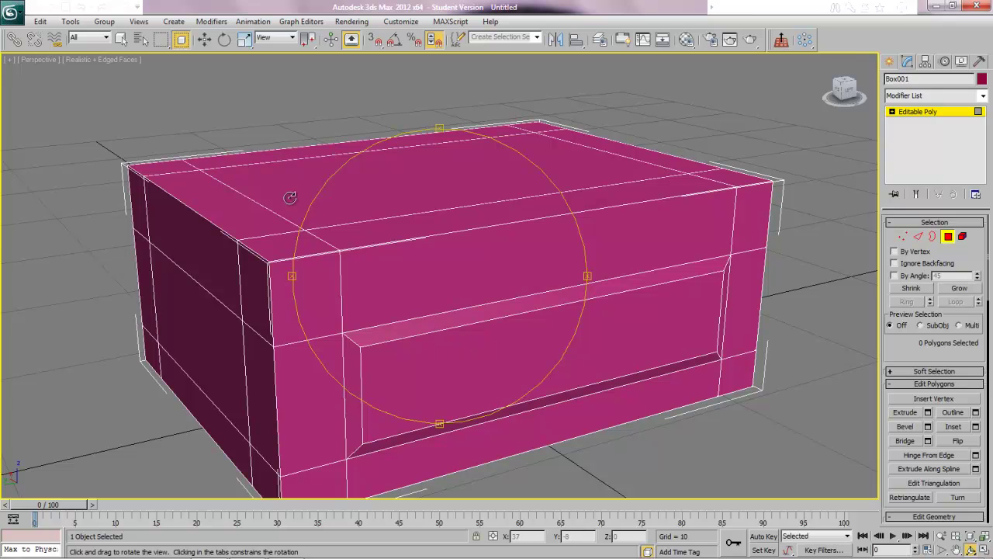
{"action": "left_click_drag", "start_coordinate": [461, 217], "coordinate": [452, 224]}
{"action": "right_click", "coordinate": [360, 208]}
{"action": "left_click", "coordinate": [183, 166]}
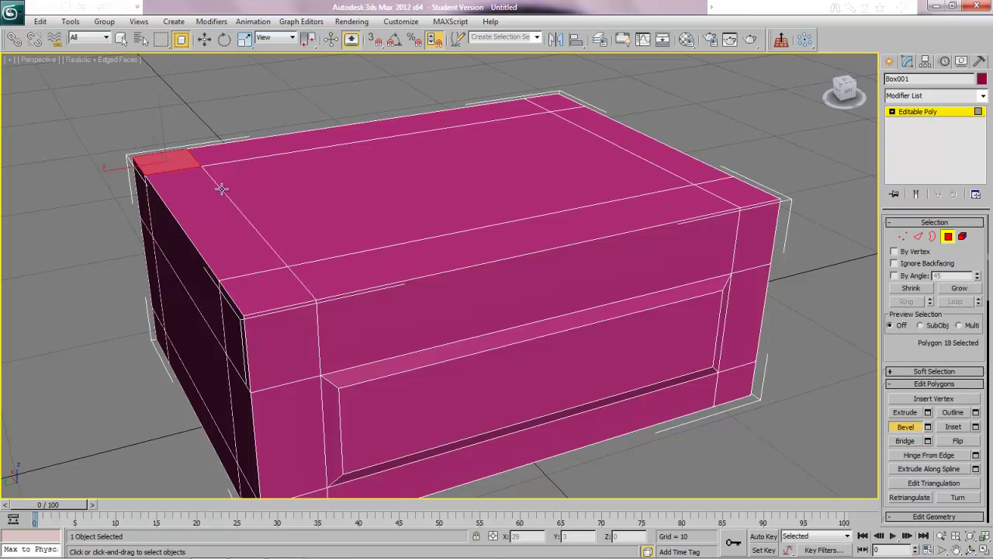
{"action": "left_click", "coordinate": [215, 230], "text": "ctrl"}
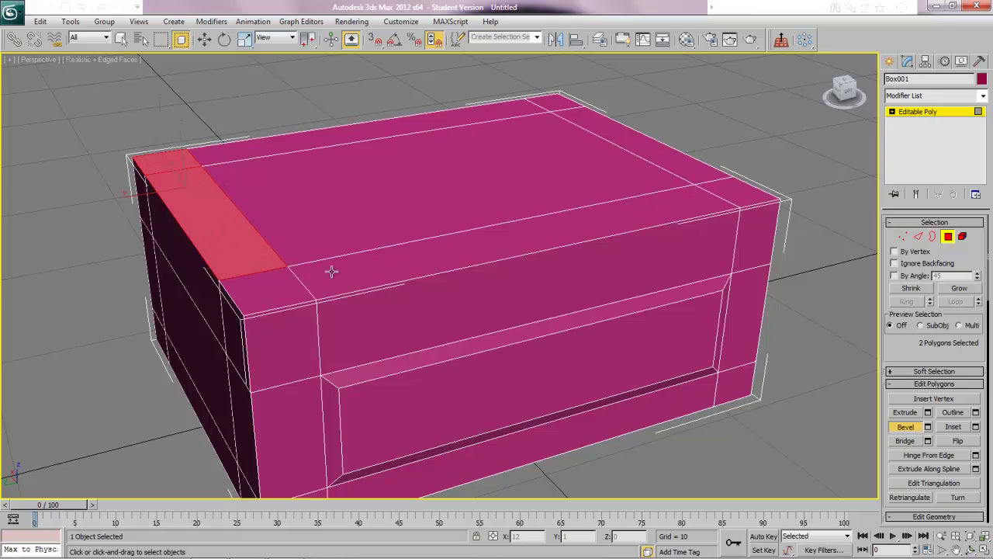
{"action": "left_click", "coordinate": [291, 285], "text": "ctrl"}
{"action": "left_click", "coordinate": [302, 257], "text": "ctrl"}
{"action": "left_click", "coordinate": [259, 195], "text": "ctrl"}
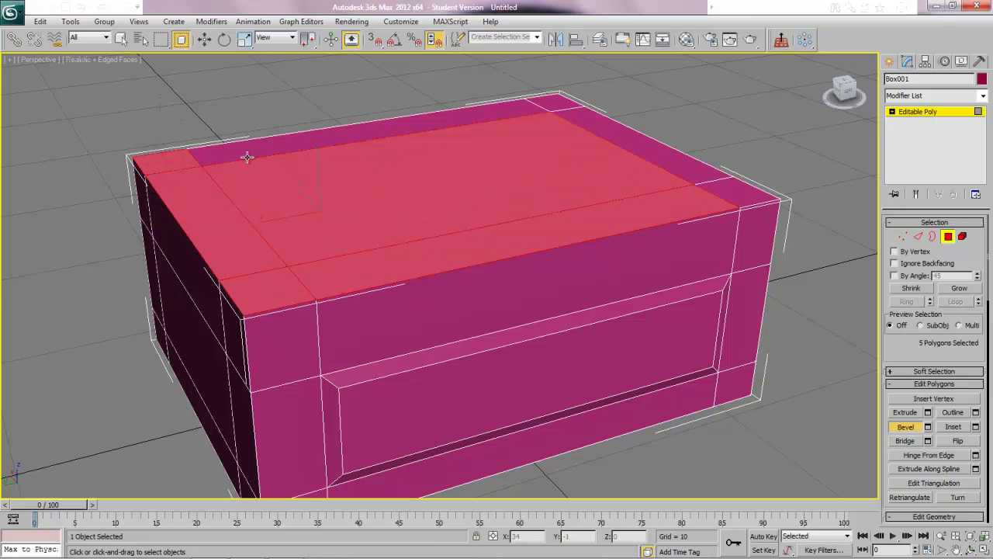
{"action": "left_click", "coordinate": [245, 156], "text": "ctrl"}
{"action": "left_click", "coordinate": [554, 103], "text": "ctrl"}
{"action": "left_click", "coordinate": [652, 143], "text": "ctrl"}
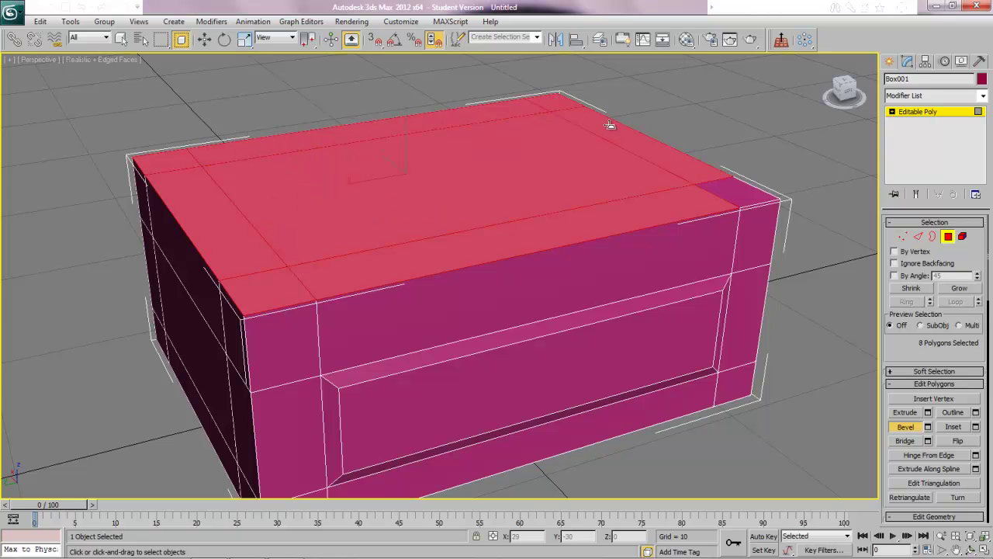
{"action": "left_click", "coordinate": [735, 192], "text": "ctrl"}
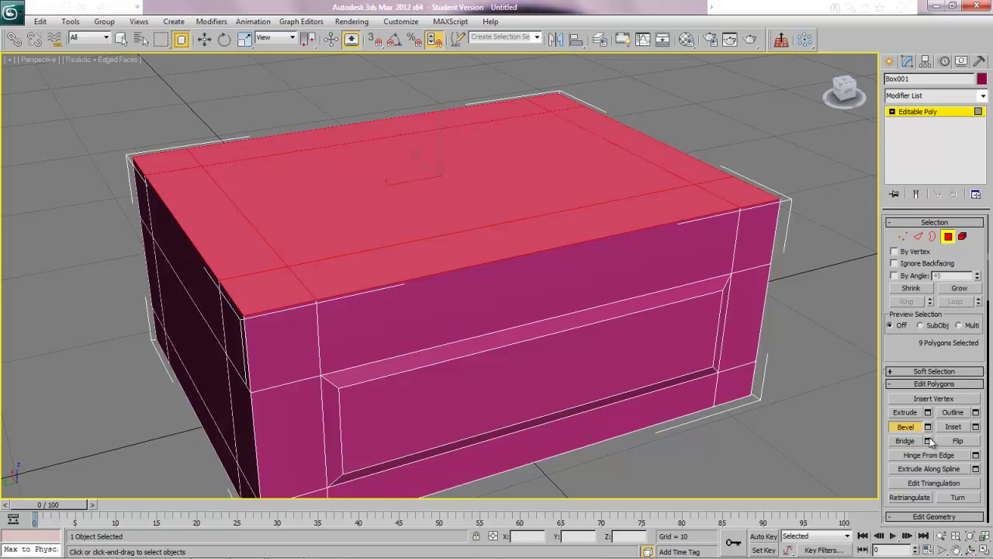
{"action": "left_click", "coordinate": [905, 412]}
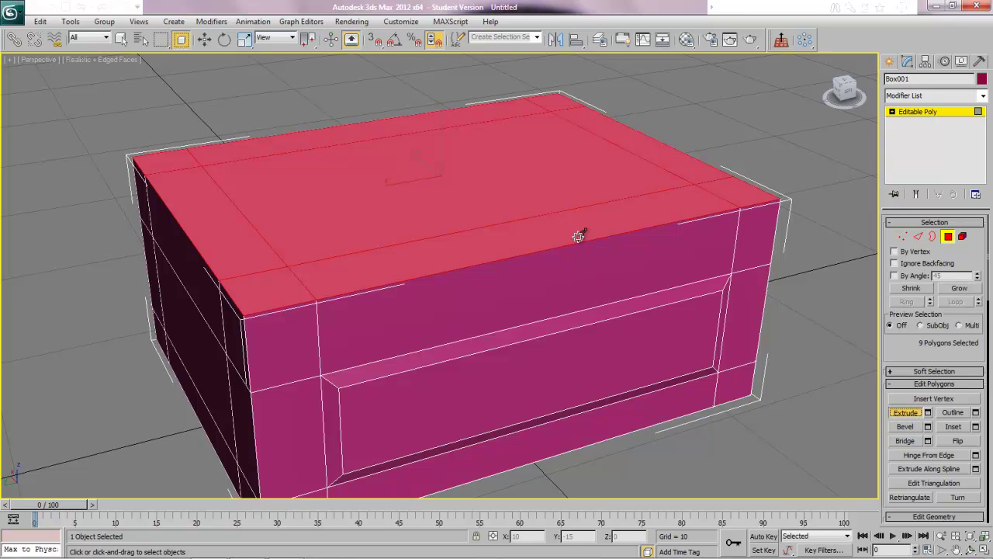
{"action": "left_click_drag", "start_coordinate": [578, 235], "coordinate": [579, 236]}
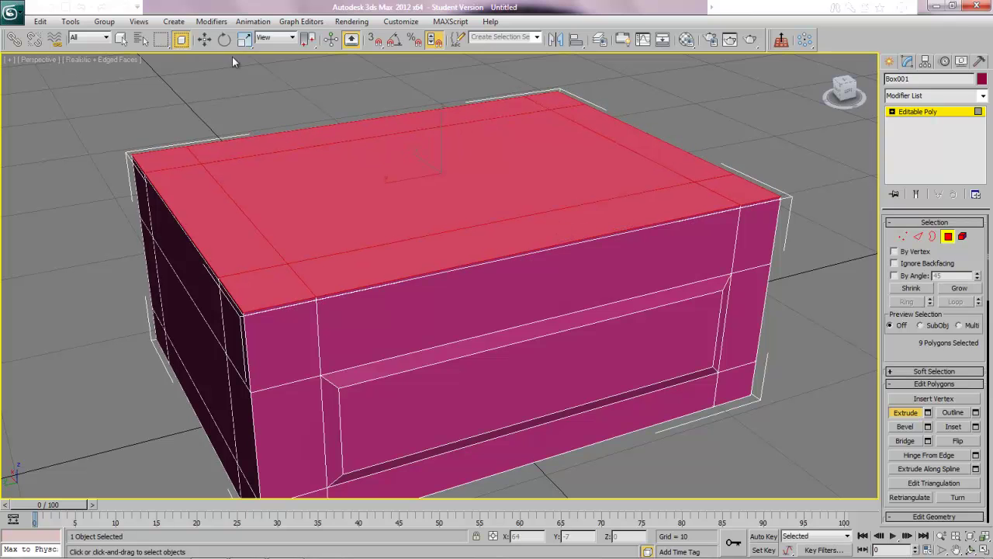
Scale the selected top polygons uniformly to about 104 percent and bevel them slightly upward and inward to form an overhanging tabletop.
{"action": "left_click", "coordinate": [244, 39]}
{"action": "left_click_drag", "start_coordinate": [396, 217], "coordinate": [421, 229]}
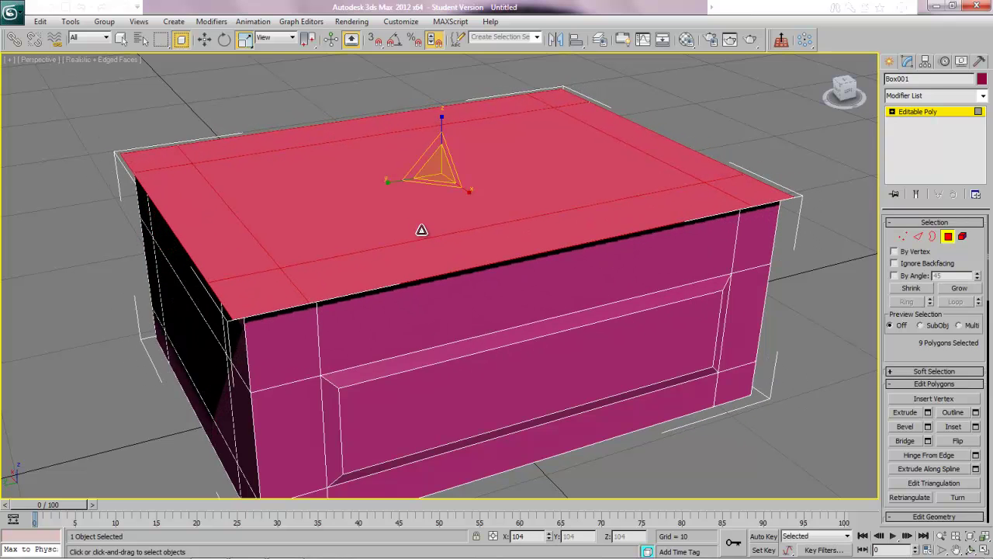
{"action": "left_click", "coordinate": [905, 426]}
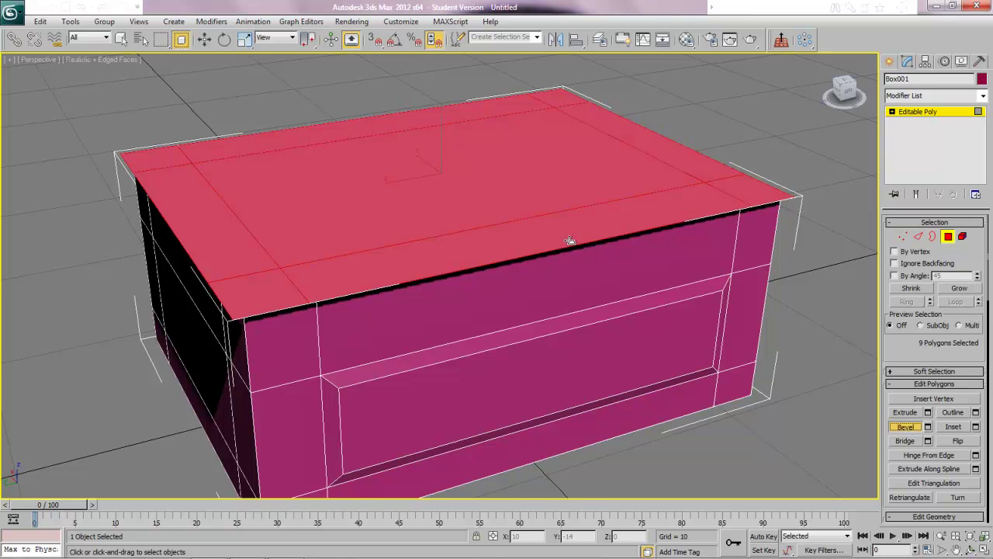
{"action": "left_click_drag", "start_coordinate": [569, 241], "coordinate": [571, 245]}
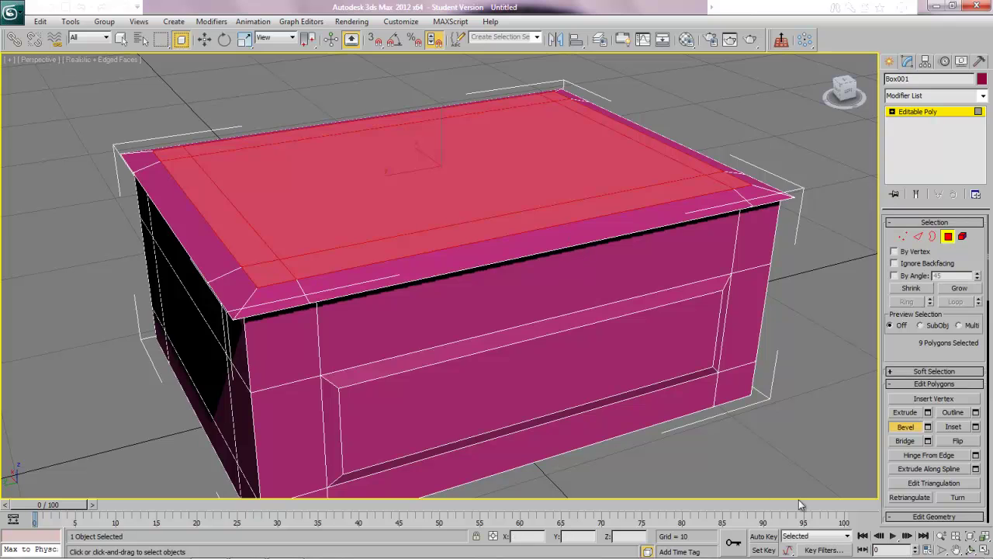
Select the four corner polygons on the box's underside and try a bevel on them.
{"action": "left_click", "coordinate": [969, 548]}
{"action": "left_click_drag", "start_coordinate": [492, 304], "coordinate": [468, 228]}
{"action": "right_click", "coordinate": [419, 222]}
{"action": "left_click", "coordinate": [160, 222]}
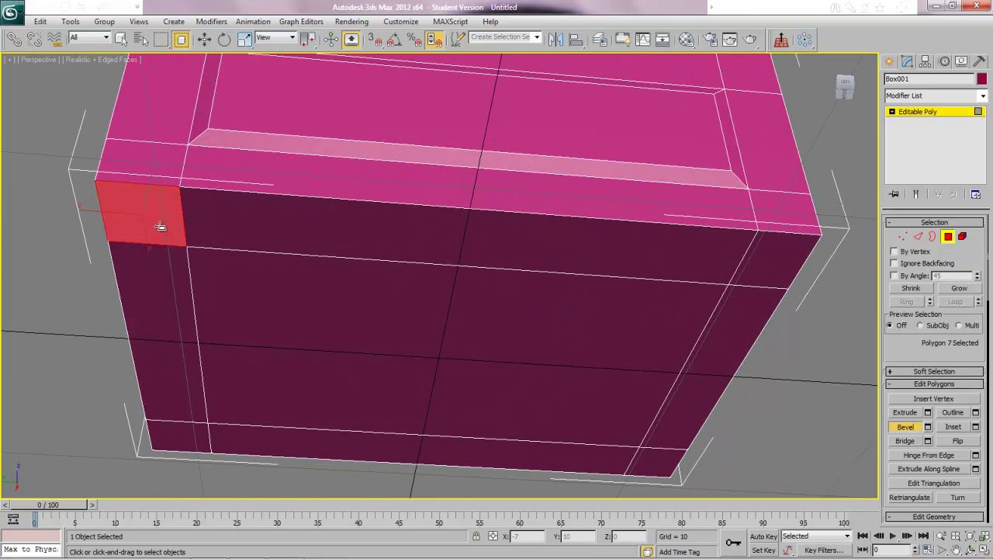
{"action": "left_click", "coordinate": [768, 268], "text": "ctrl"}
{"action": "left_click", "coordinate": [659, 466], "text": "ctrl"}
{"action": "left_click", "coordinate": [145, 444], "text": "ctrl"}
{"action": "left_click_drag", "start_coordinate": [325, 454], "coordinate": [581, 436]}
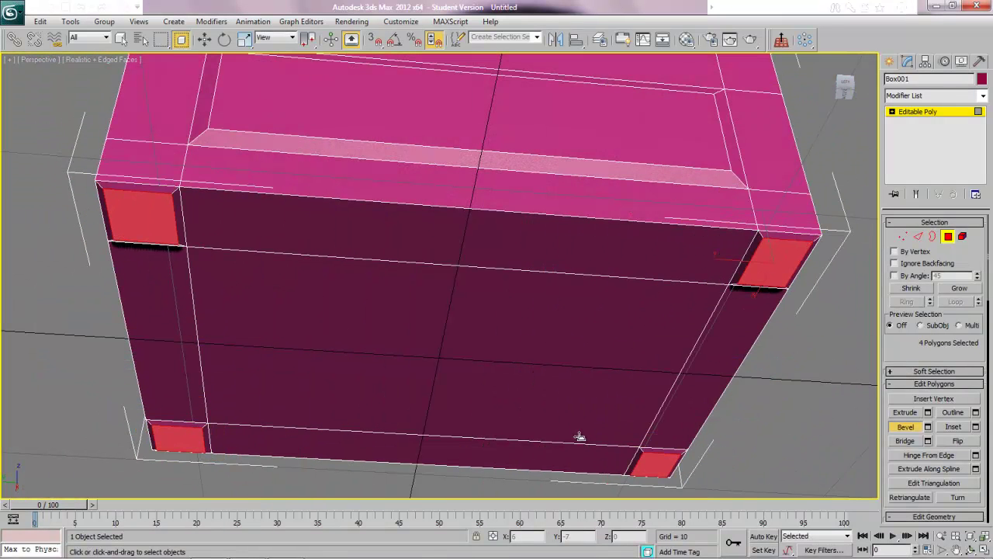
{"action": "right_click", "coordinate": [578, 437]}
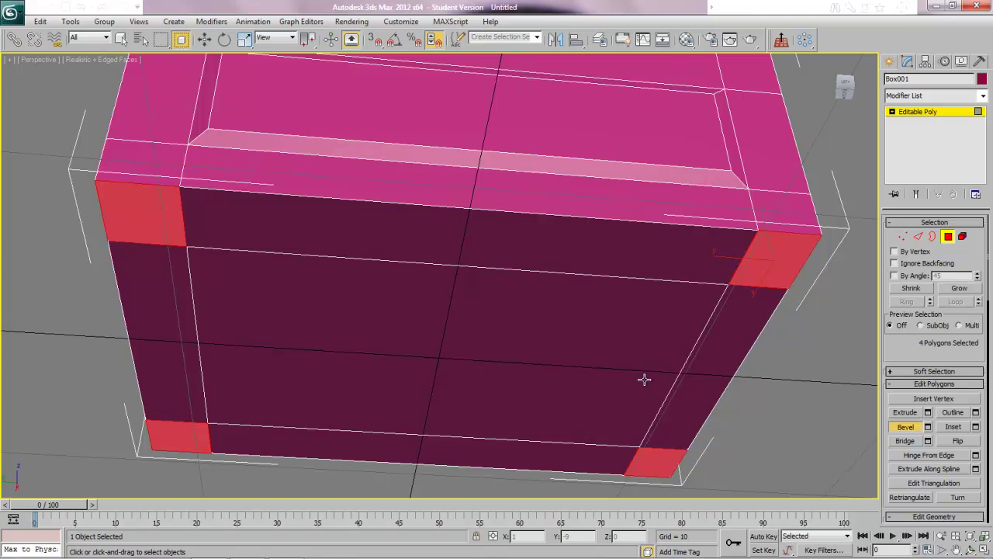
Bevel the four selected underside corner polygons far downward with a slight inward taper to form four long table legs.
{"action": "left_click", "coordinate": [941, 536]}
{"action": "left_click_drag", "start_coordinate": [499, 283], "coordinate": [504, 324]}
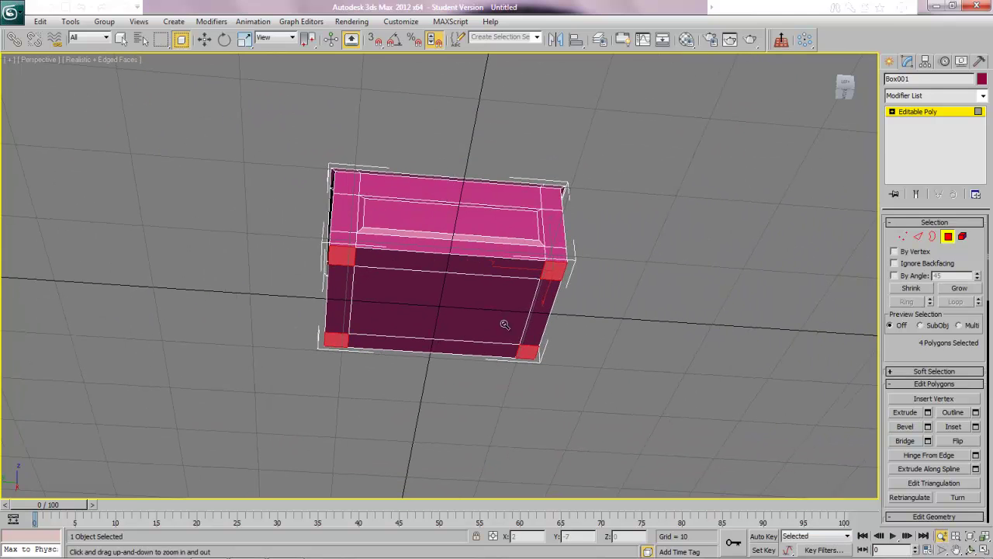
{"action": "left_click", "coordinate": [908, 427]}
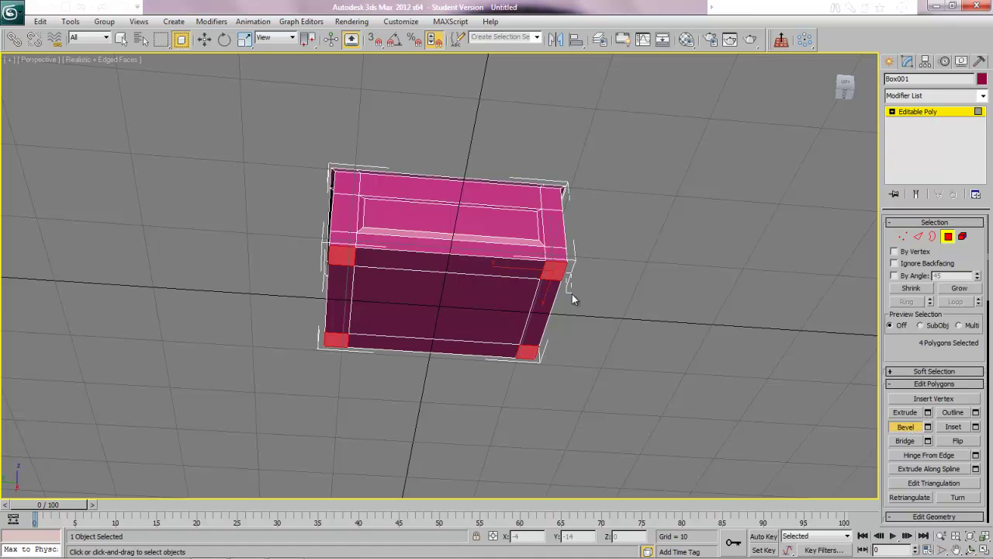
{"action": "left_click", "coordinate": [570, 296]}
{"action": "key", "text": "ctrl+z"}
{"action": "left_click_drag", "start_coordinate": [555, 273], "coordinate": [540, 152]}
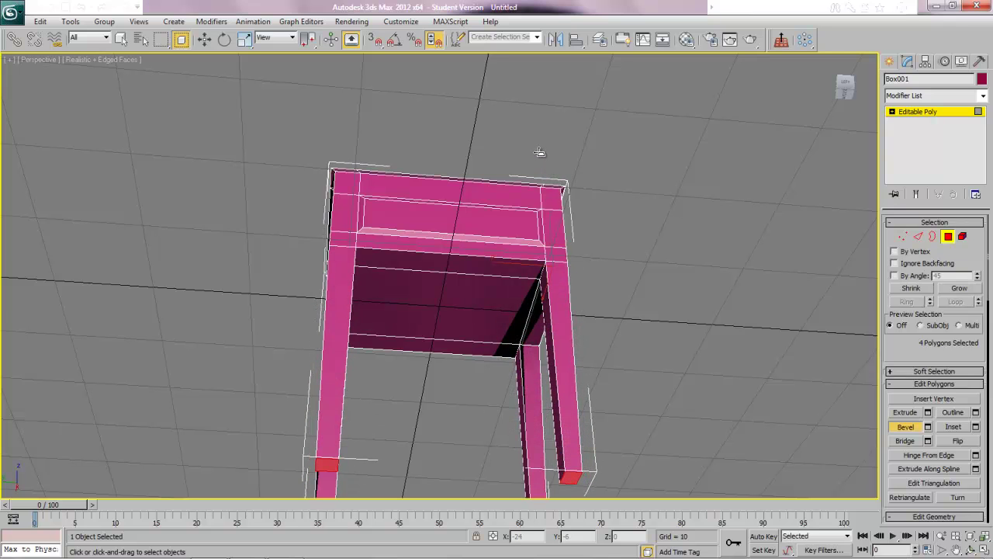
{"action": "left_click", "coordinate": [983, 536]}
{"action": "left_click_drag", "start_coordinate": [982, 536], "coordinate": [983, 520]}
{"action": "left_click", "coordinate": [970, 549]}
{"action": "left_click_drag", "start_coordinate": [513, 236], "coordinate": [516, 291]}
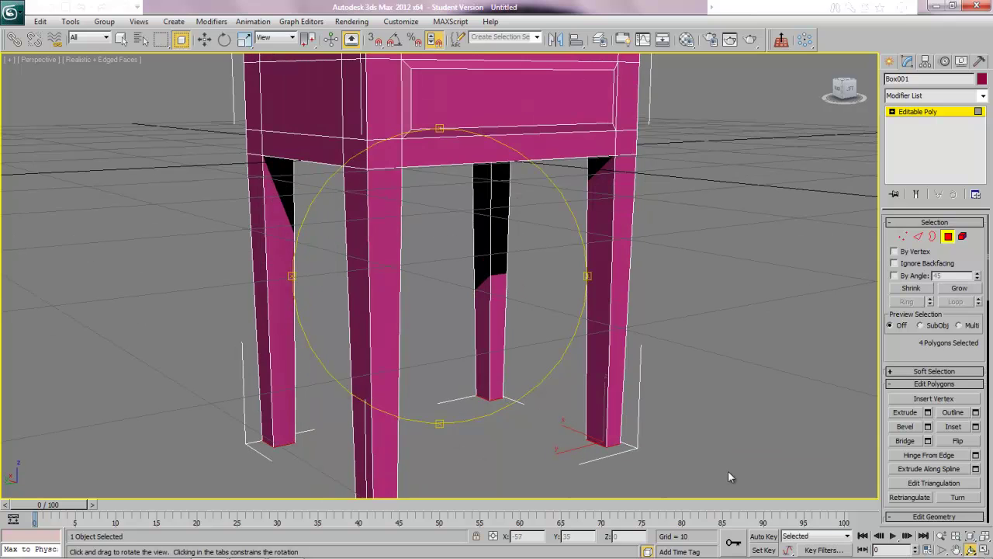
{"action": "left_click", "coordinate": [983, 537]}
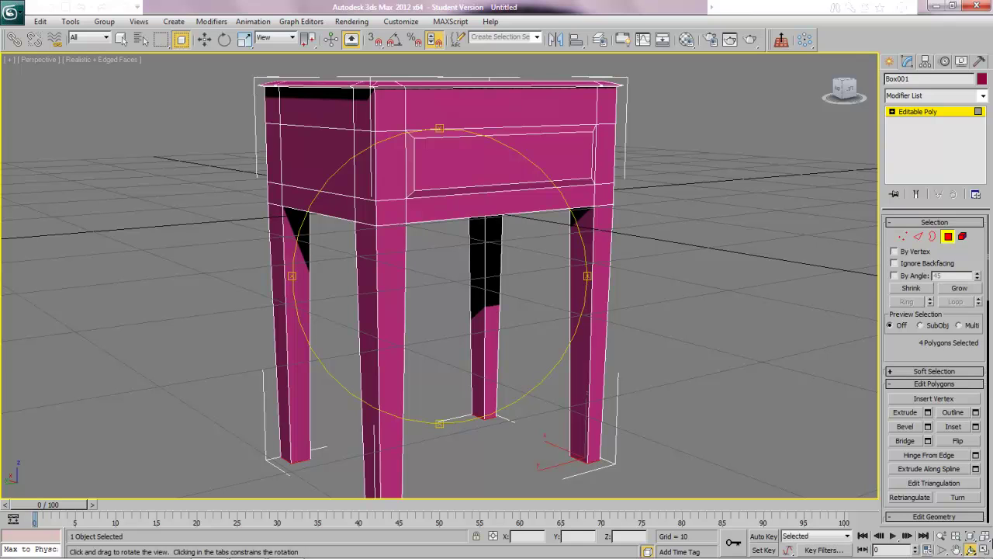
In the front view, leave polygon editing and move the whole table down to about Z -11, with its top at the origin line.
{"action": "key", "text": "f"}
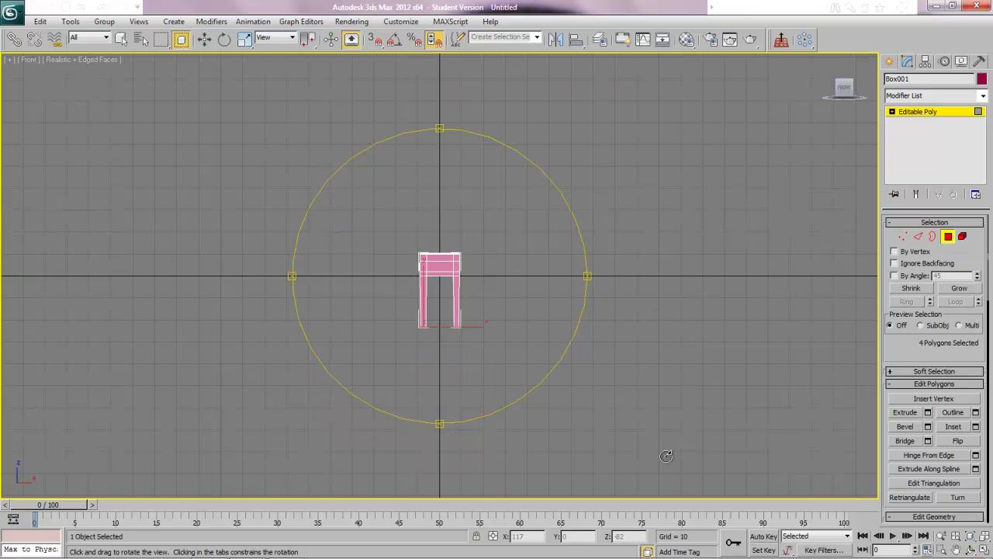
{"action": "left_click", "coordinate": [204, 38]}
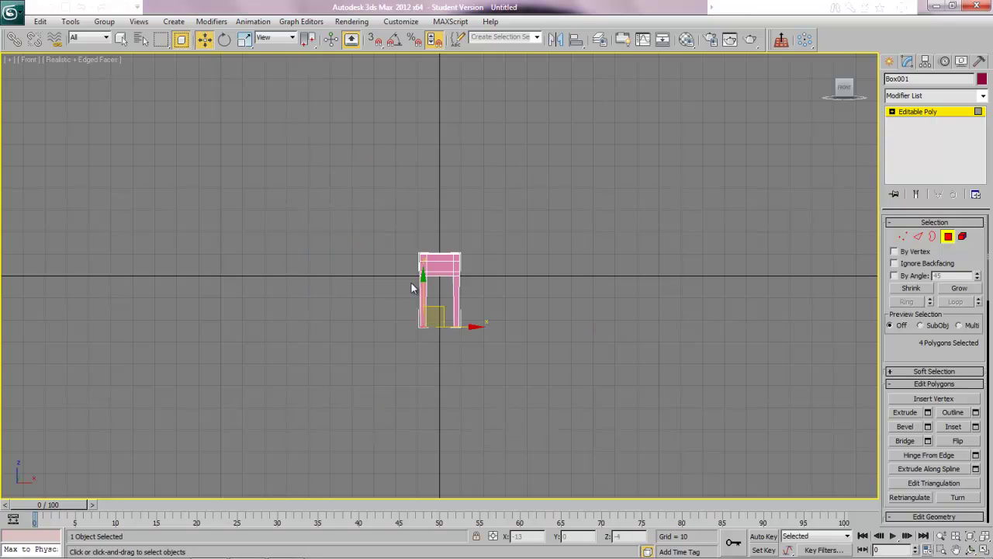
{"action": "left_click", "coordinate": [918, 110]}
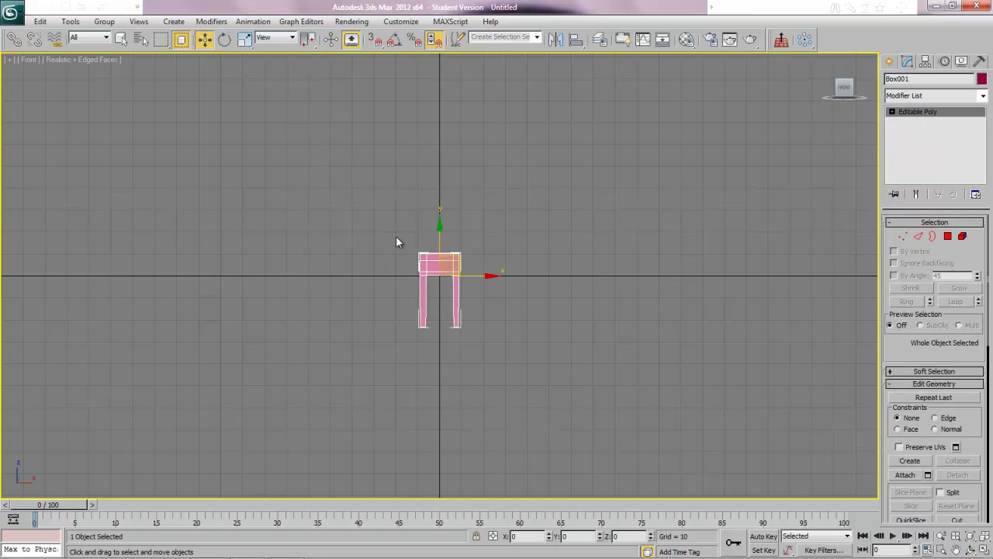
{"action": "left_click_drag", "start_coordinate": [432, 311], "coordinate": [512, 299]}
{"action": "left_click_drag", "start_coordinate": [440, 242], "coordinate": [444, 266]}
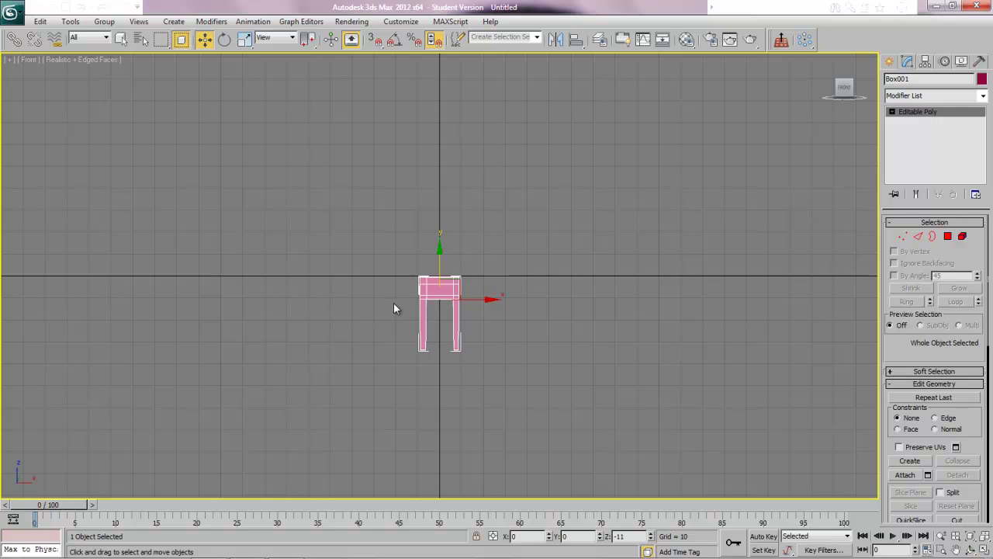
In the front view, draw a closed half-profile of a long-necked vase with the Line tool, from the vertical axis down to the tabletop.
{"action": "left_click", "coordinate": [941, 549]}
{"action": "left_click_drag", "start_coordinate": [413, 245], "coordinate": [469, 294]}
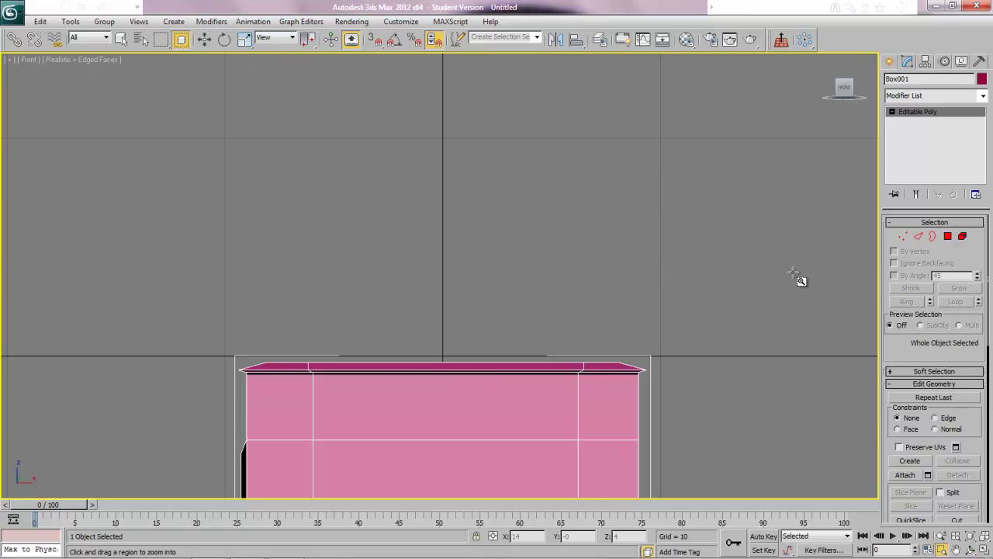
{"action": "left_click", "coordinate": [890, 62]}
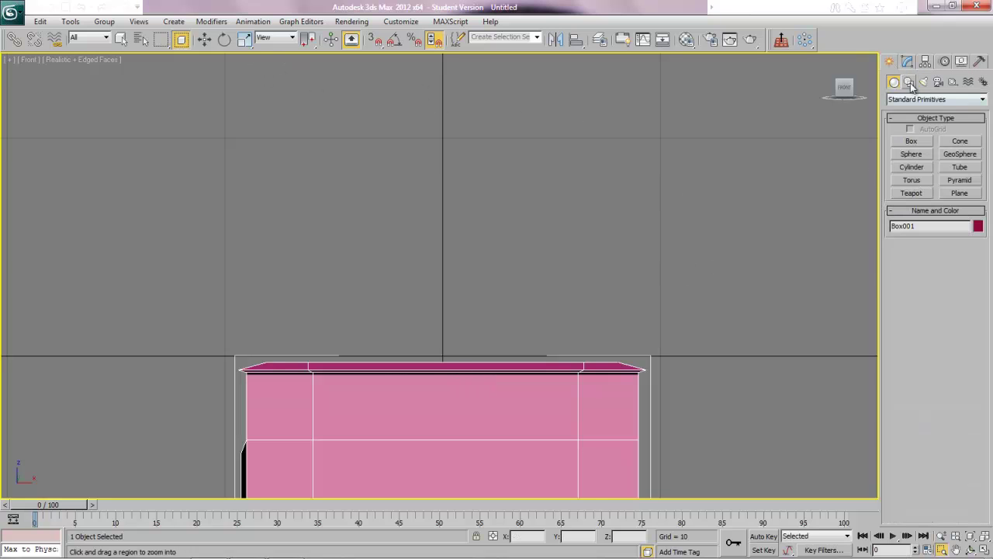
{"action": "left_click", "coordinate": [909, 81]}
{"action": "left_click", "coordinate": [912, 151]}
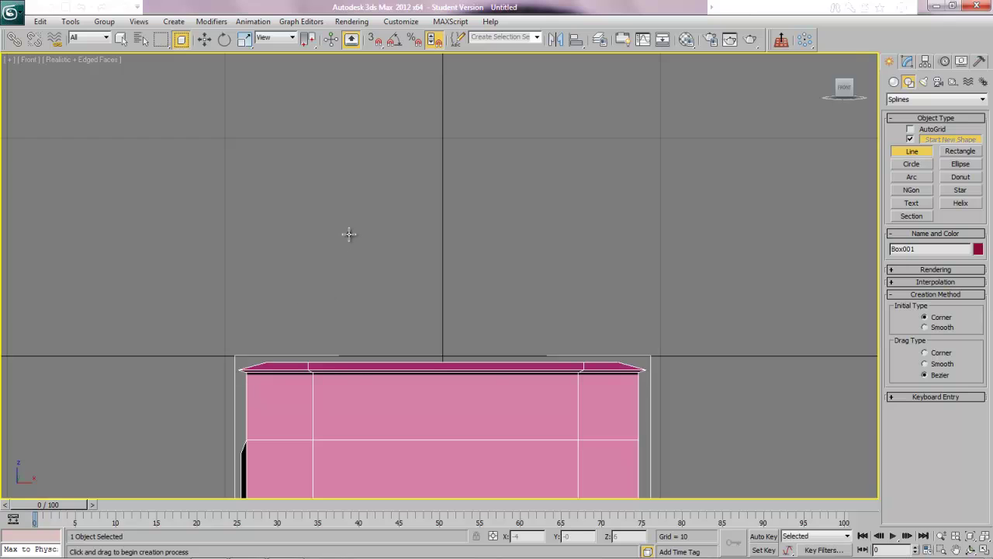
{"action": "left_click", "coordinate": [441, 201]}
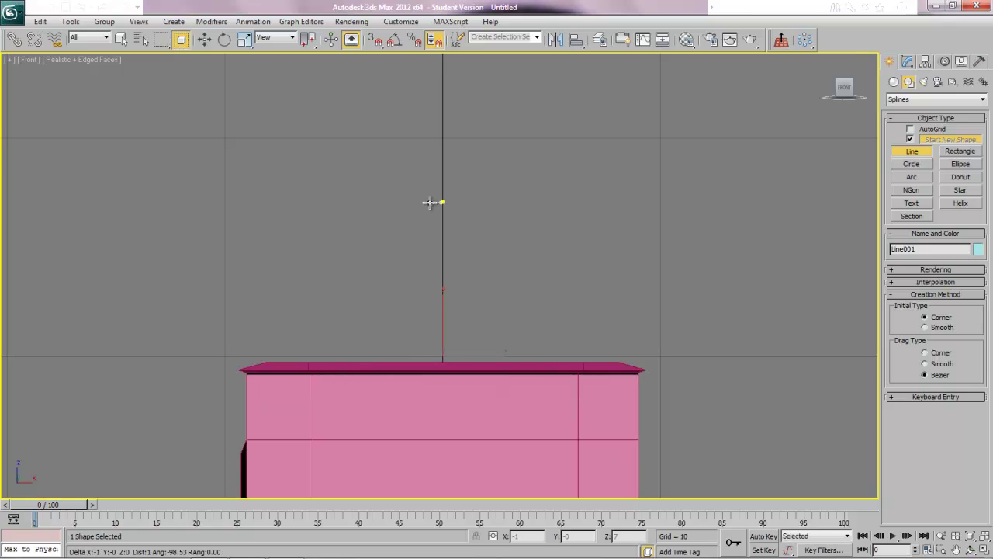
{"action": "left_click", "coordinate": [428, 202]}
{"action": "left_click", "coordinate": [427, 260]}
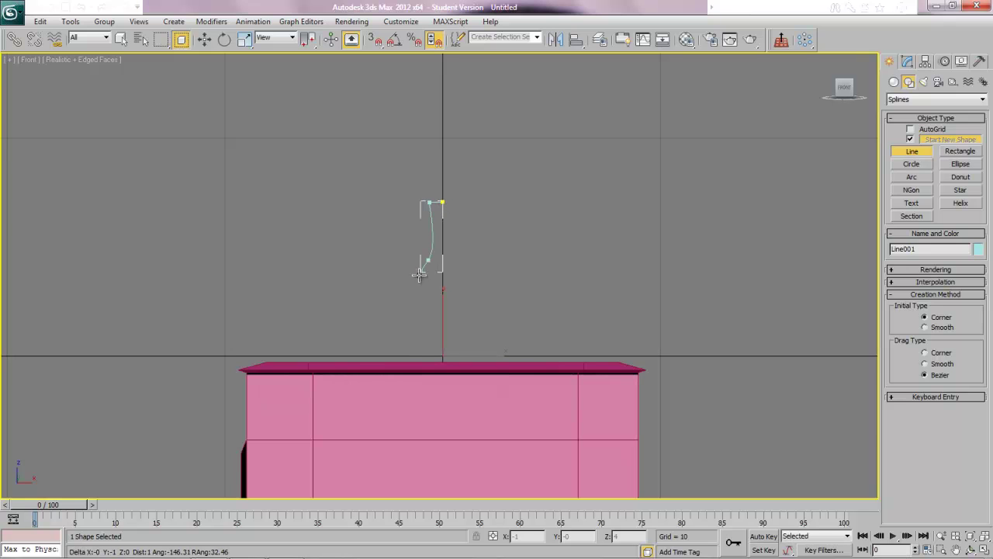
{"action": "left_click", "coordinate": [391, 308]}
{"action": "left_click", "coordinate": [404, 353]}
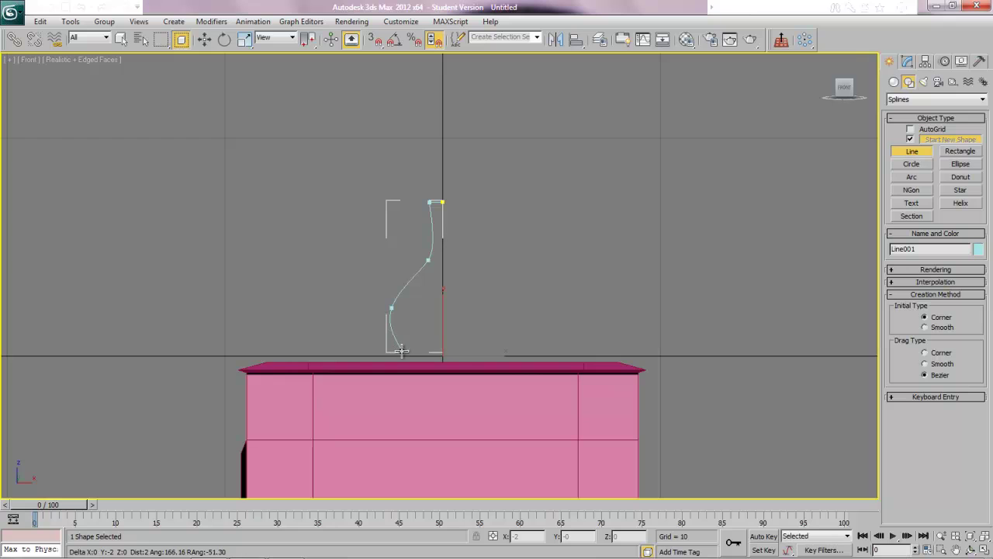
{"action": "left_click", "coordinate": [444, 355]}
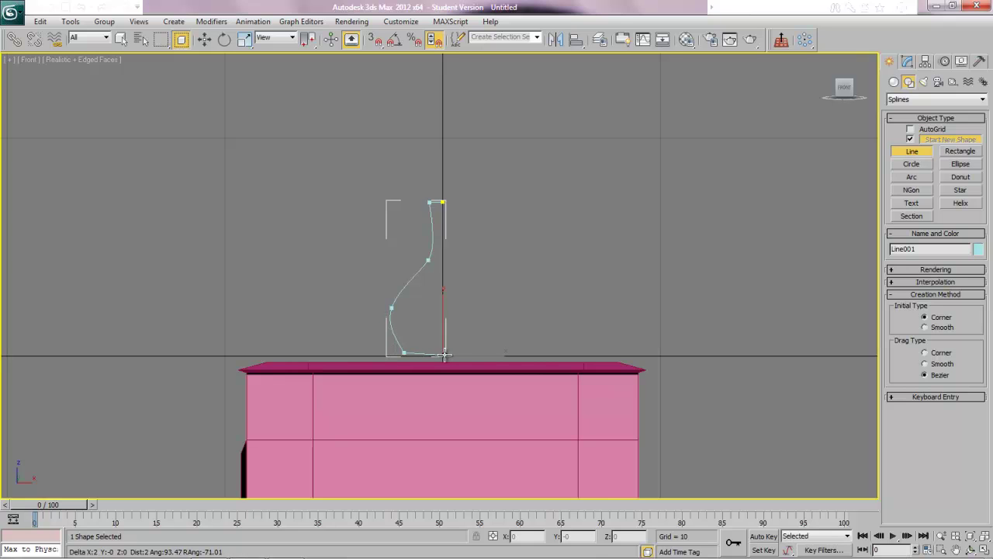
{"action": "left_click", "coordinate": [441, 203]}
{"action": "left_click", "coordinate": [480, 323]}
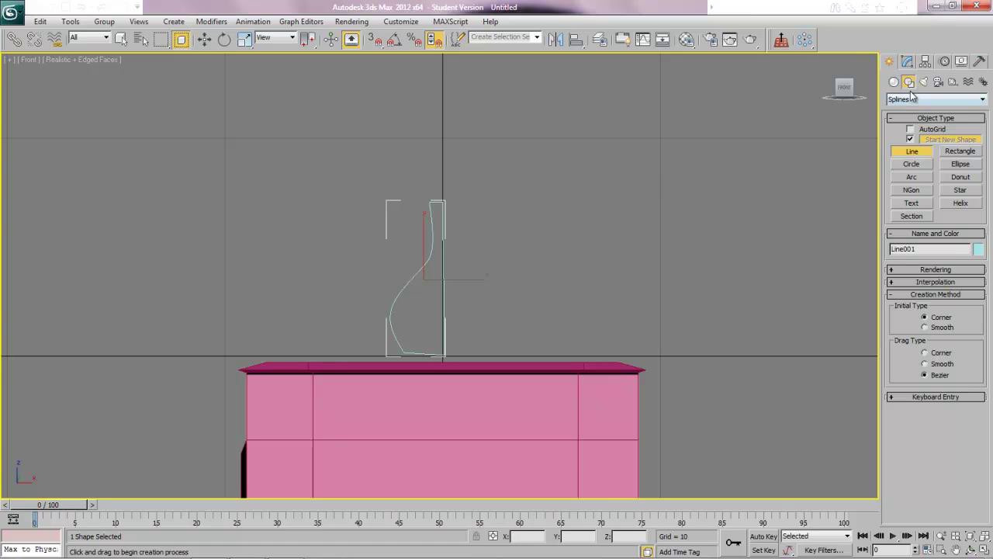
Switch the vase profile to vertex editing and check the curve type of the vertex at the base of the neck.
{"action": "left_click", "coordinate": [906, 61]}
{"action": "left_click", "coordinate": [920, 264]}
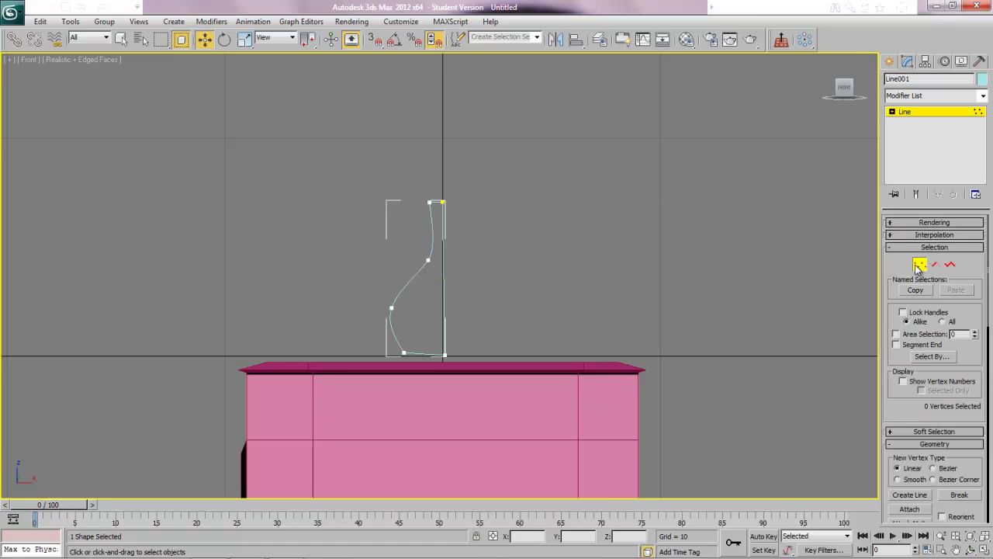
{"action": "left_click", "coordinate": [426, 260]}
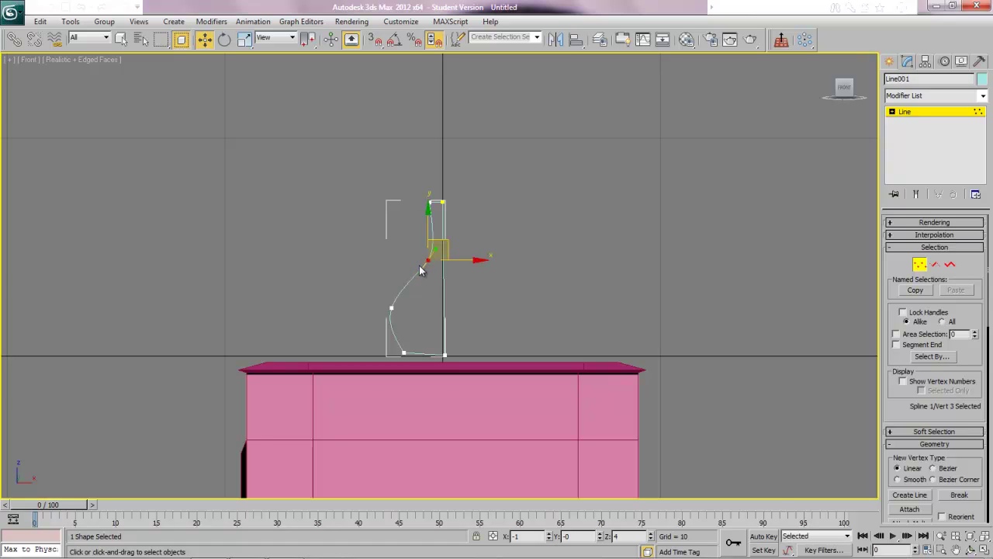
{"action": "right_click", "coordinate": [428, 262]}
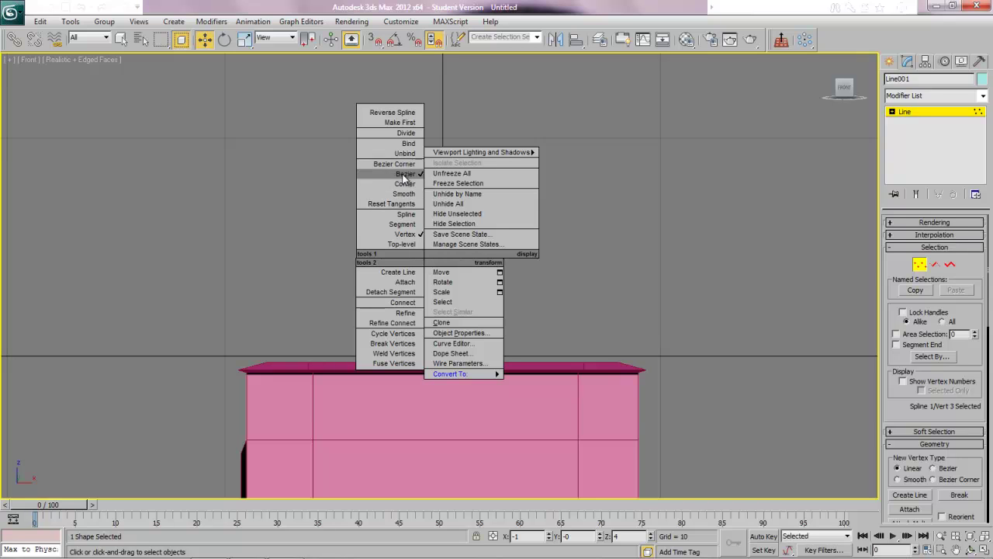
{"action": "left_click", "coordinate": [259, 206]}
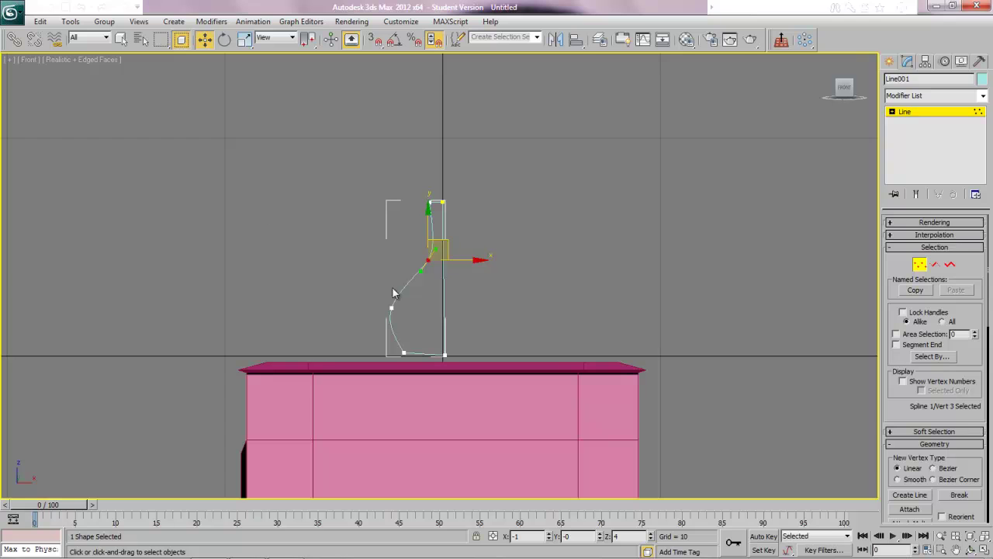
{"action": "left_click", "coordinate": [351, 308]}
Lower the outer base vertex to flatten the vase's bottom, align the inner base vertex with the vertical axis, and leave vertex editing.
{"action": "left_click", "coordinate": [403, 353]}
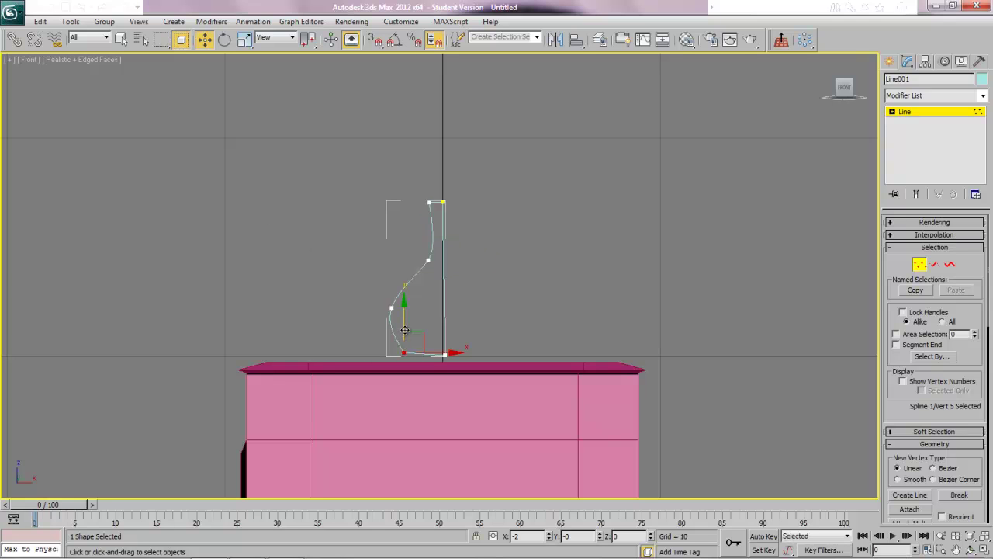
{"action": "left_click_drag", "start_coordinate": [404, 329], "coordinate": [405, 334]}
{"action": "left_click", "coordinate": [320, 350]}
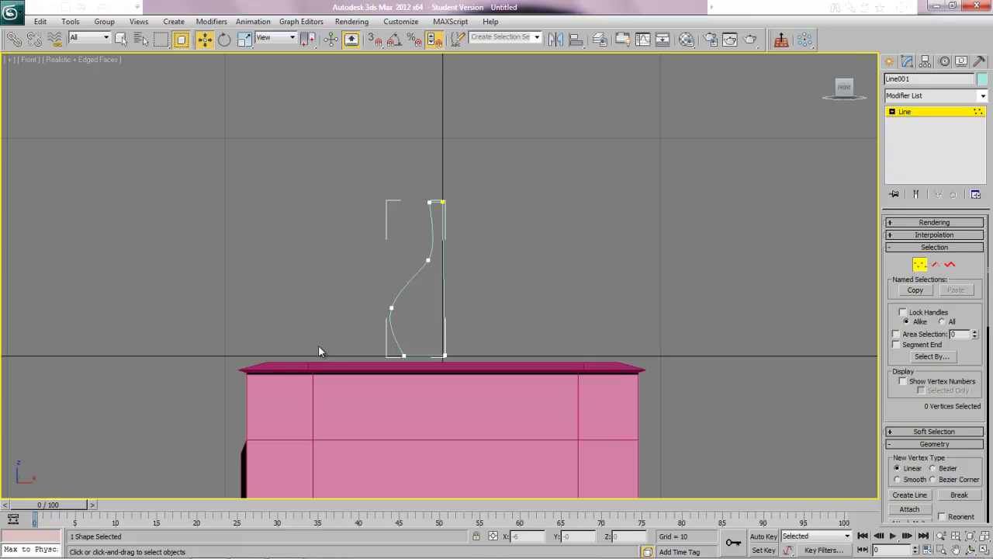
{"action": "left_click", "coordinate": [445, 355]}
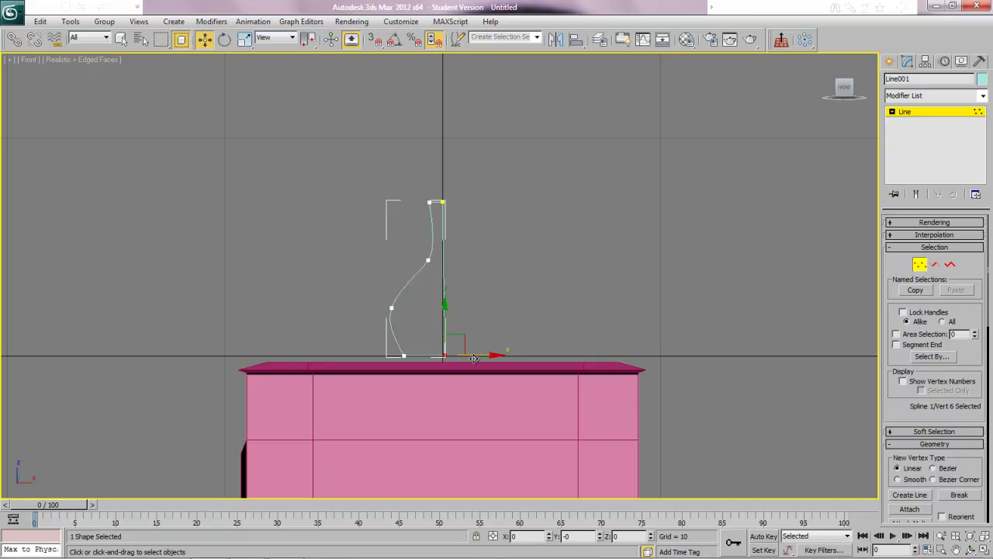
{"action": "left_click", "coordinate": [492, 317]}
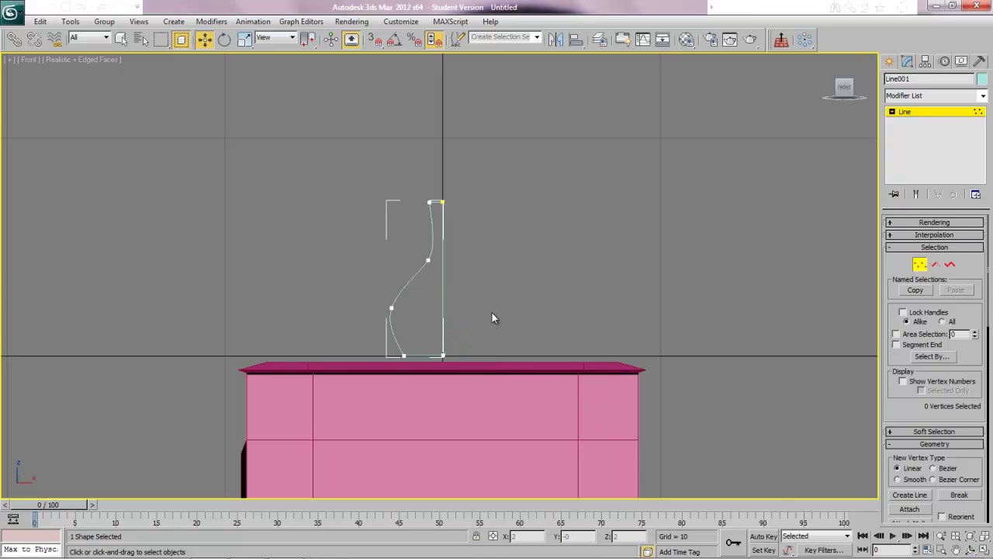
{"action": "left_click", "coordinate": [916, 114]}
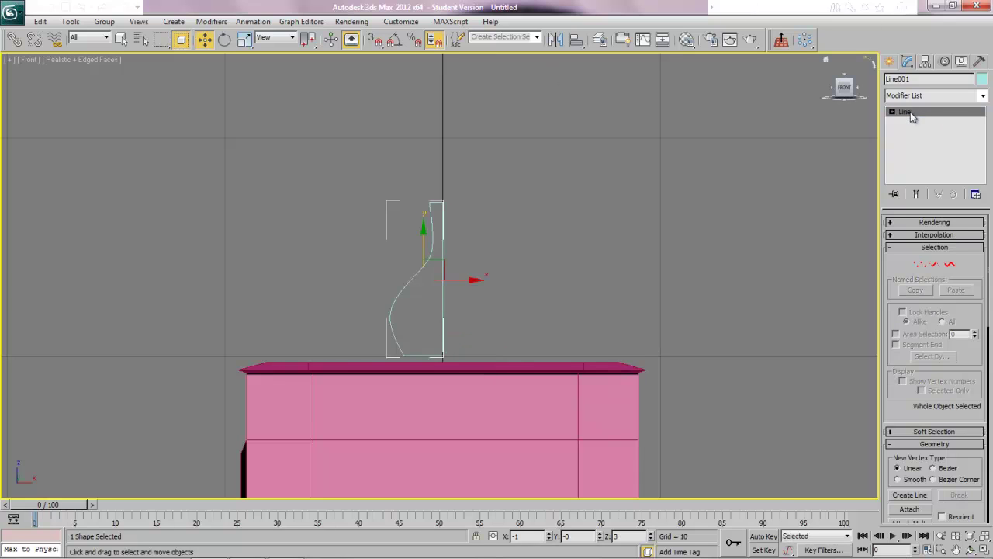
Apply a Lathe modifier to the vase profile and align its revolve axis to Max.
{"action": "left_click", "coordinate": [982, 95]}
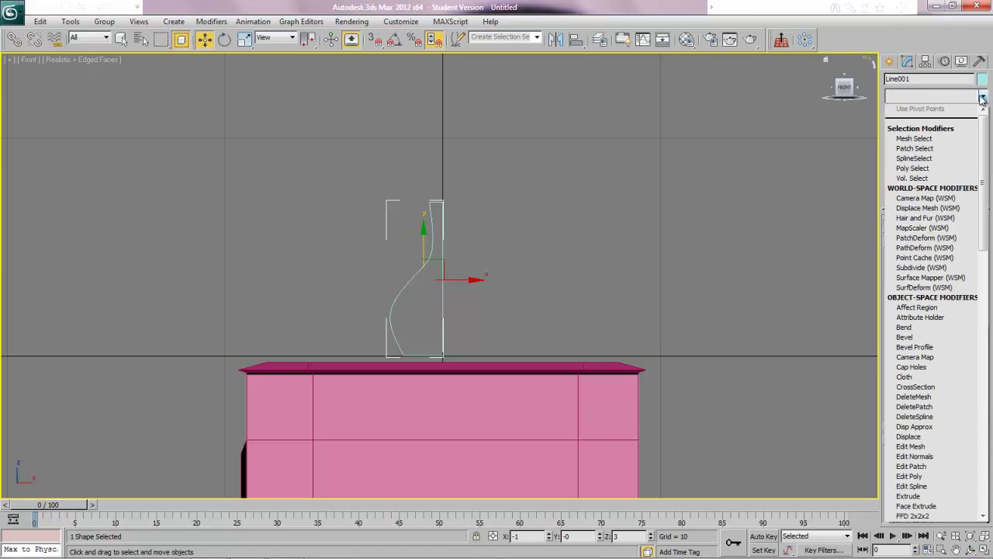
{"action": "scroll", "coordinate": [983, 97], "scroll_direction": "down", "scroll_amount": 3}
{"action": "type", "text": "l"}
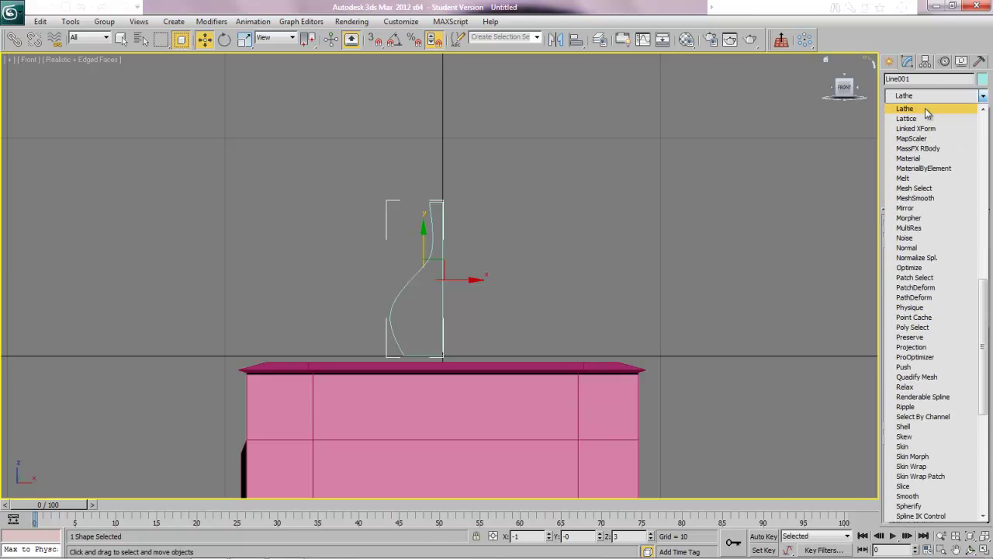
{"action": "left_click", "coordinate": [905, 110]}
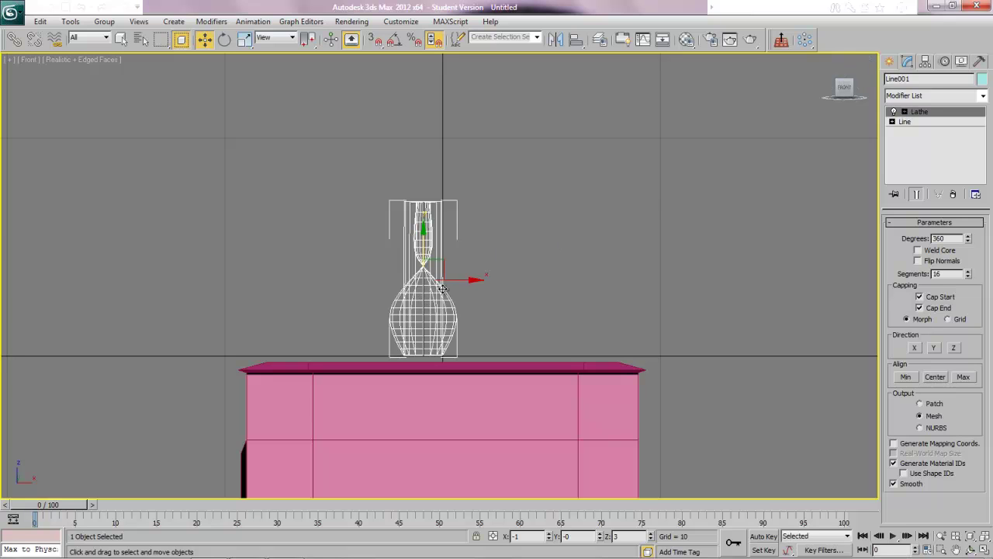
{"action": "left_click", "coordinate": [964, 377]}
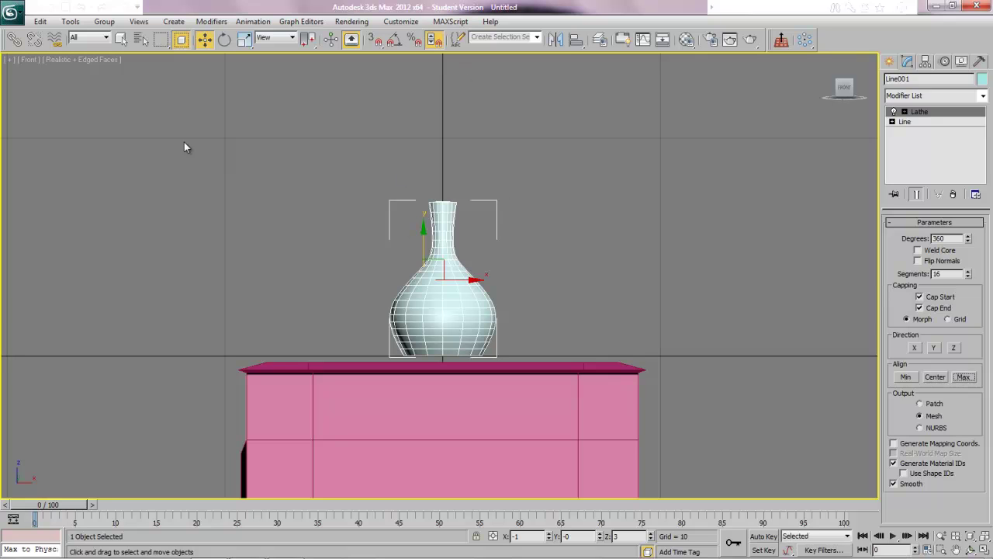
Draw a closed spline with a rounded bulb and narrow stem just above the vase's mouth, using the Line tool.
{"action": "left_click", "coordinate": [889, 61]}
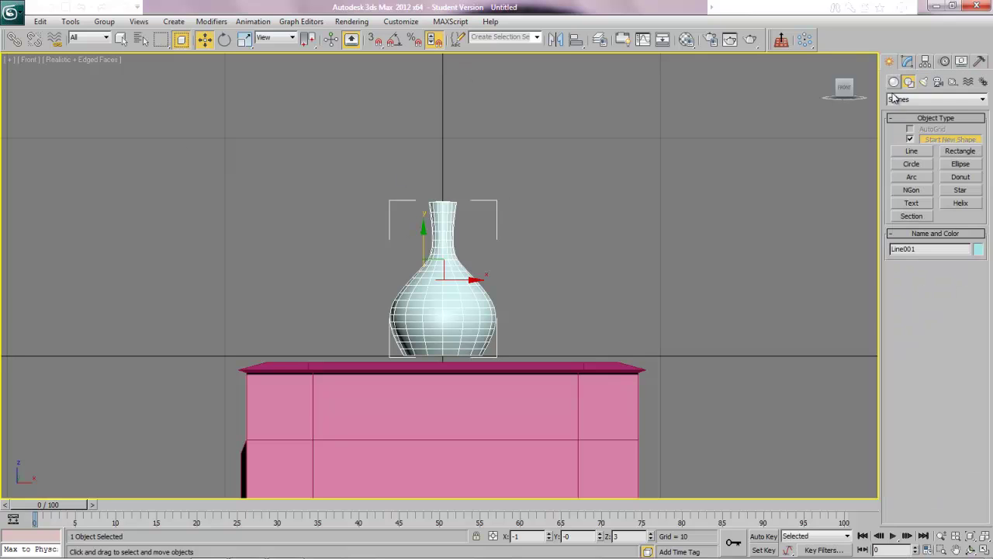
{"action": "left_click", "coordinate": [911, 152]}
{"action": "left_click", "coordinate": [443, 137]}
{"action": "mouse_move", "coordinate": [442, 137]}
{"action": "left_mouse_down"}
{"action": "mouse_move", "coordinate": [419, 144]}
{"action": "mouse_move", "coordinate": [444, 196]}
{"action": "mouse_move", "coordinate": [444, 137]}
{"action": "left_mouse_up"}
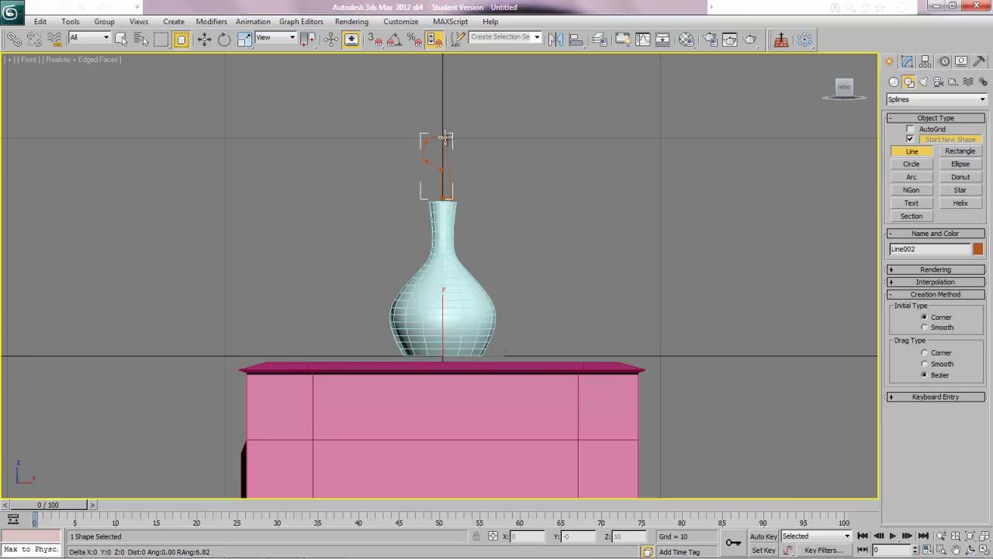
{"action": "left_click", "coordinate": [444, 141]}
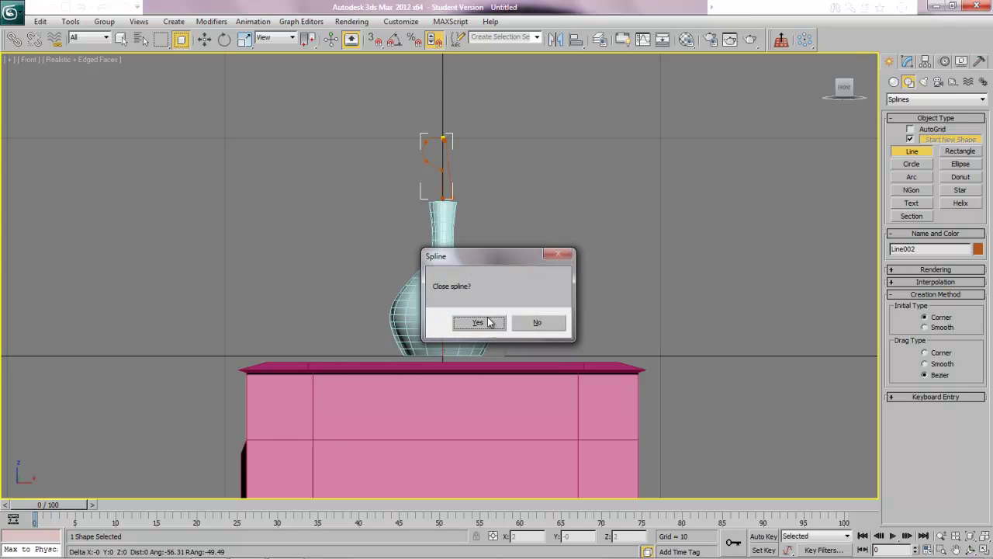
{"action": "left_click", "coordinate": [479, 323]}
Move the new profile's two outer stem vertices outward to widen the stem, and shift its inner bottom vertex onto the vertical axis.
{"action": "left_click", "coordinate": [984, 537]}
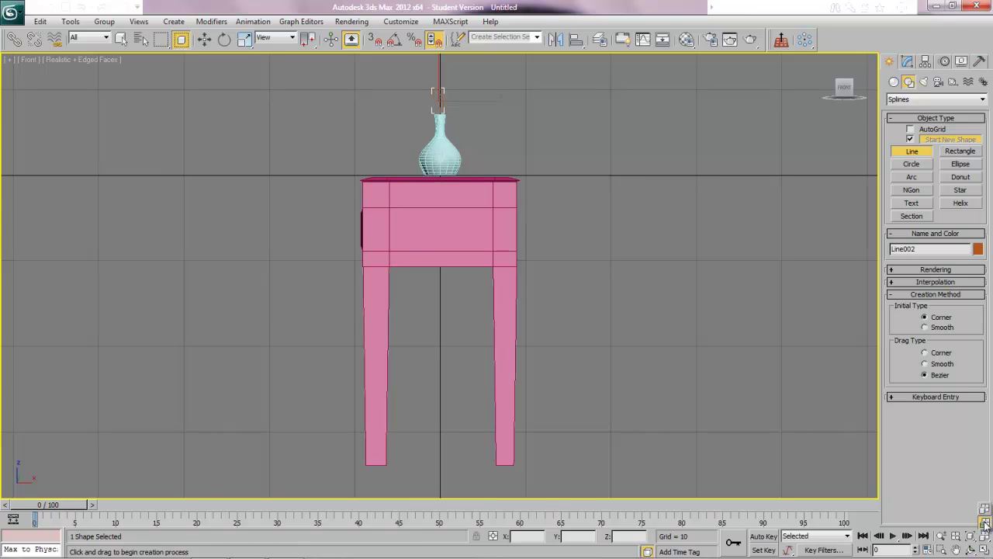
{"action": "left_click", "coordinate": [984, 535]}
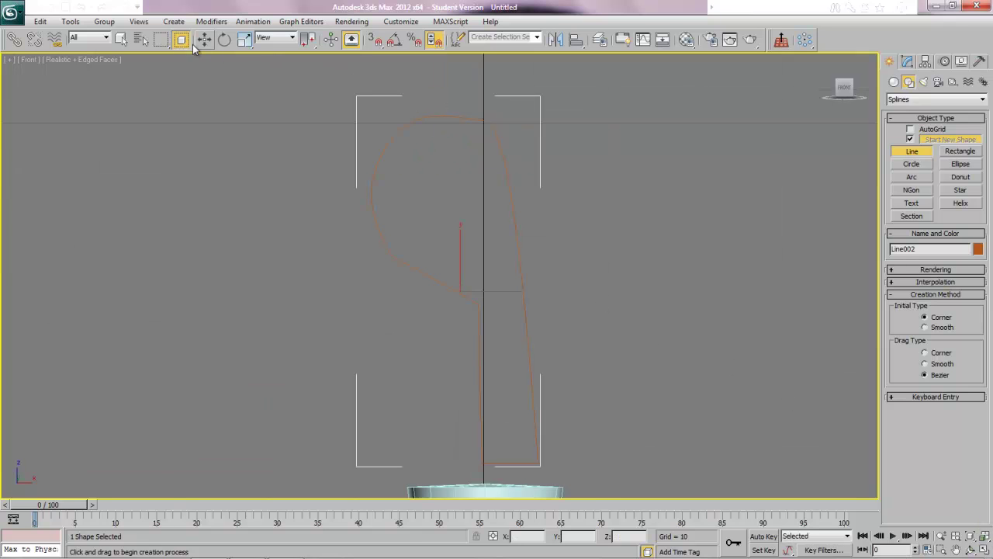
{"action": "left_click", "coordinate": [203, 38]}
{"action": "left_click", "coordinate": [908, 62]}
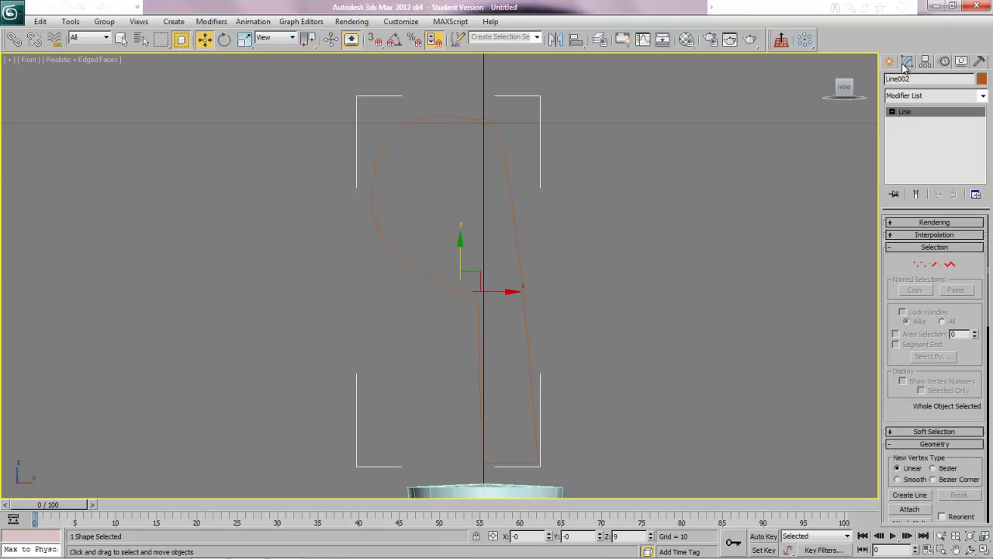
{"action": "left_click", "coordinate": [920, 265]}
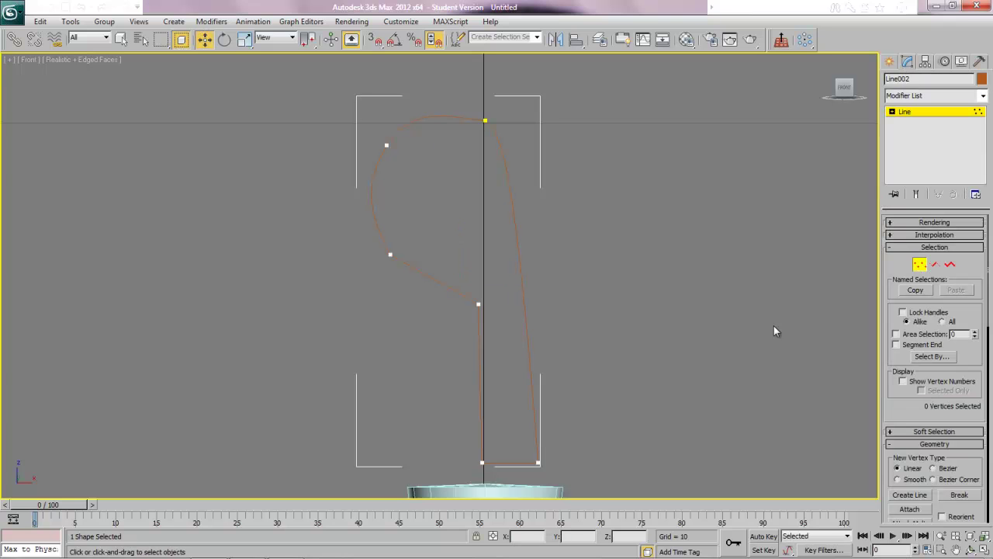
{"action": "left_click", "coordinate": [479, 462]}
{"action": "left_click_drag", "start_coordinate": [480, 390], "coordinate": [494, 469]}
{"action": "left_click_drag", "start_coordinate": [504, 303], "coordinate": [467, 301]}
{"action": "left_click", "coordinate": [538, 462]}
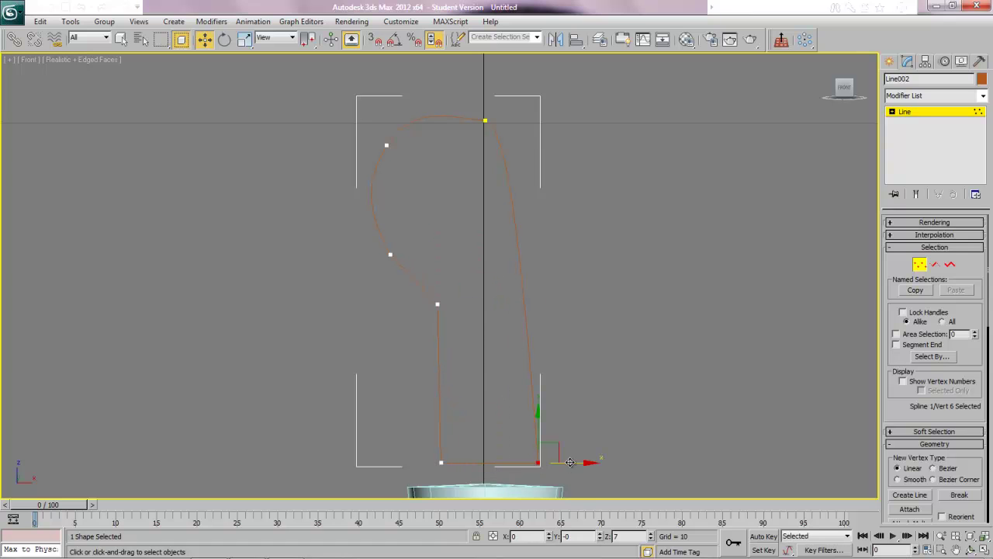
{"action": "left_click_drag", "start_coordinate": [569, 463], "coordinate": [516, 467]}
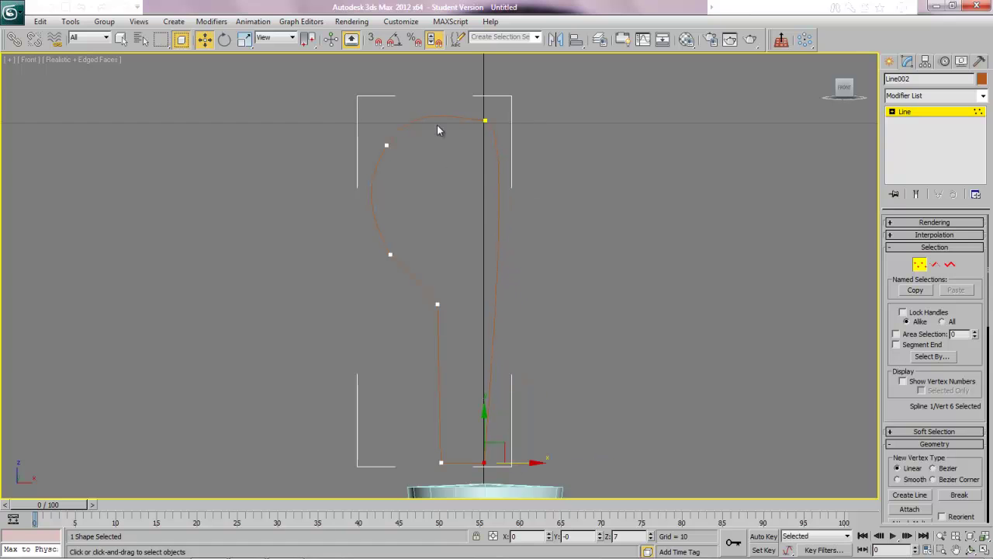
Convert the profile's top vertex to Bezier Corner, pull its handle to straighten the edge along the axis, and raise the vertex slightly.
{"action": "left_click", "coordinate": [483, 121]}
{"action": "right_click", "coordinate": [482, 122]}
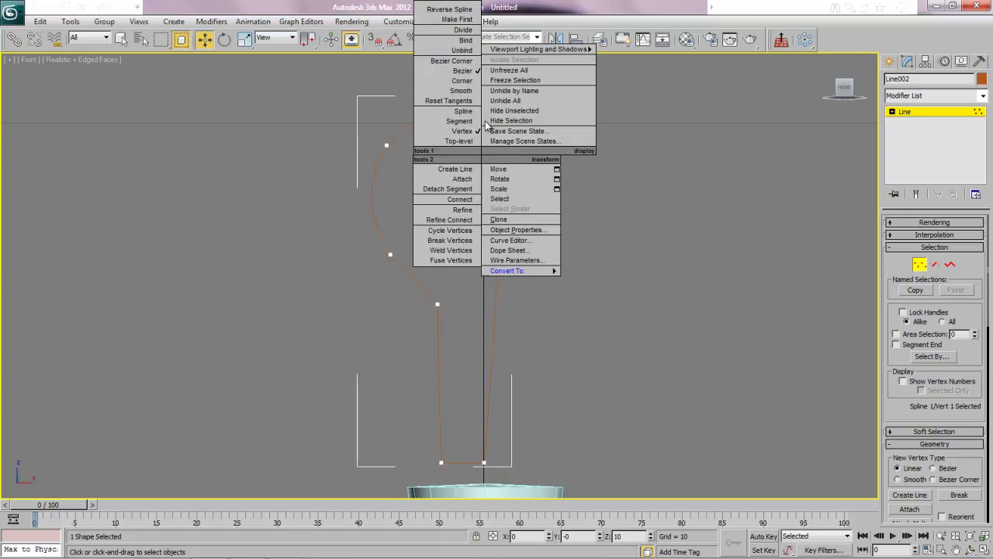
{"action": "left_click", "coordinate": [469, 66]}
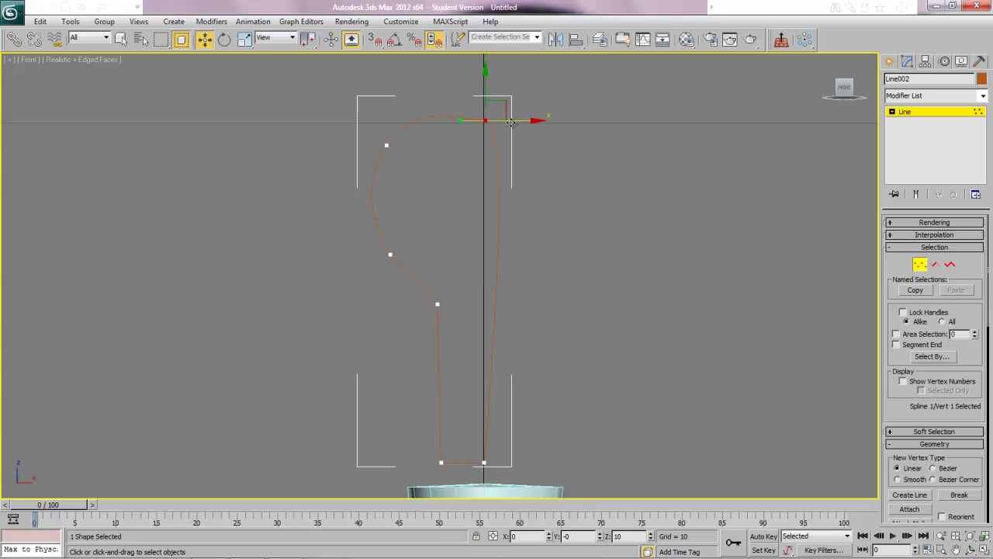
{"action": "left_click_drag", "start_coordinate": [508, 118], "coordinate": [484, 162]}
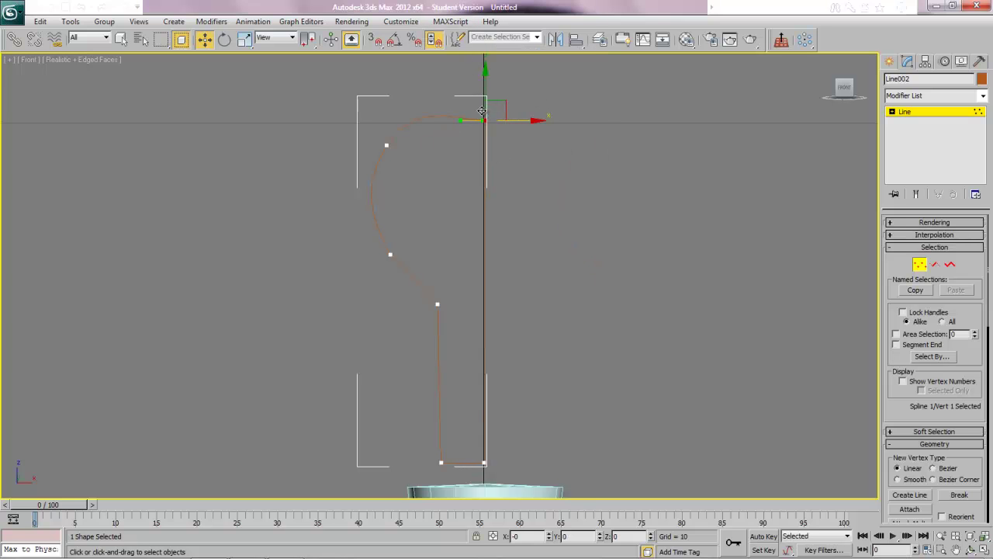
{"action": "left_click_drag", "start_coordinate": [482, 94], "coordinate": [483, 78]}
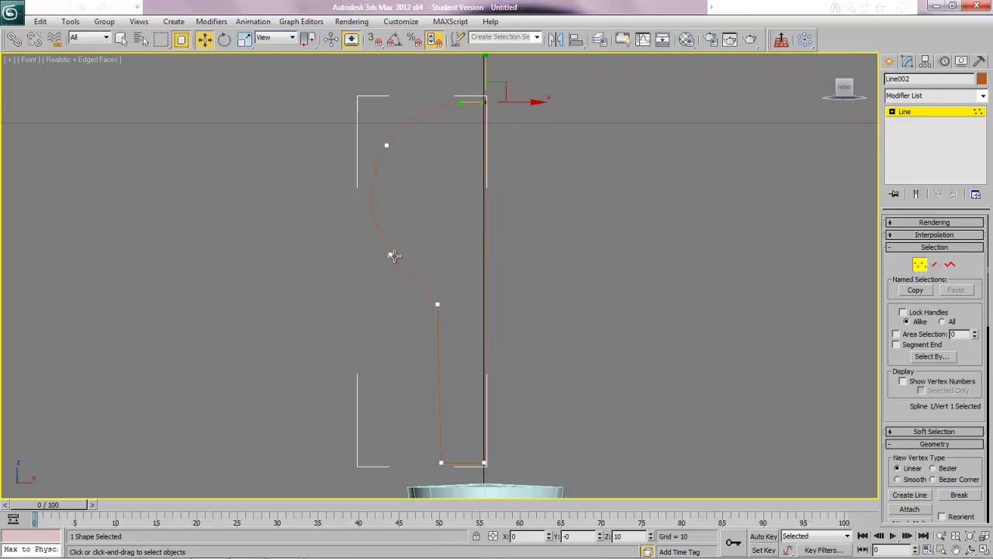
Convert the vertex at the bulb's lower outer curve to Bezier and move it slightly down.
{"action": "left_click", "coordinate": [391, 255]}
{"action": "right_click", "coordinate": [392, 252]}
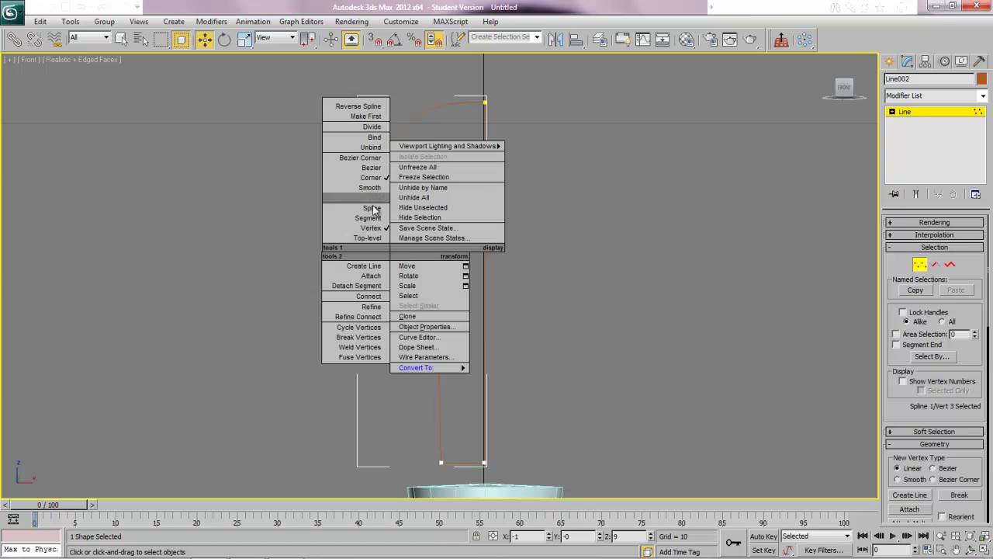
{"action": "left_click", "coordinate": [371, 167]}
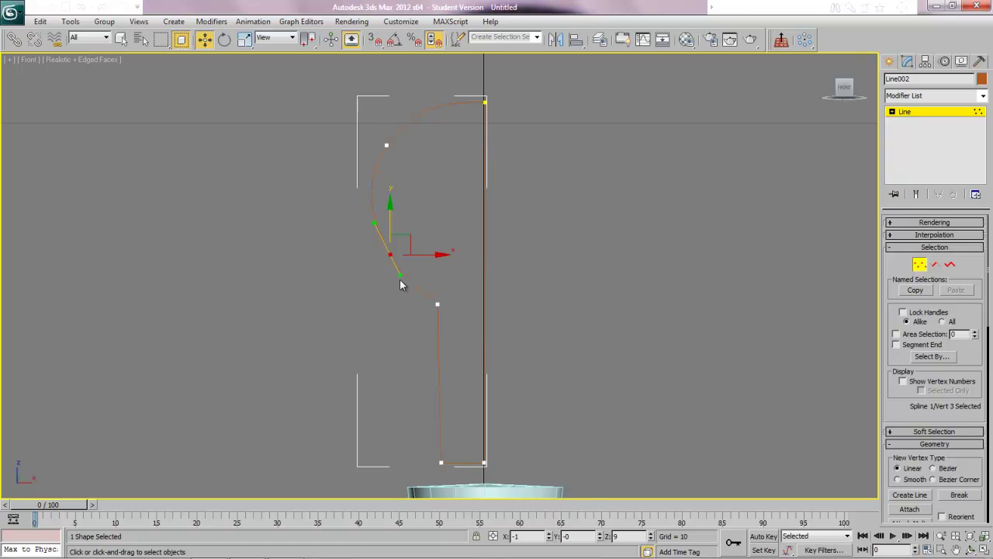
{"action": "left_click_drag", "start_coordinate": [405, 273], "coordinate": [391, 261]}
Raise the profile's two bottom stem vertices together to shorten the stem, and leave vertex editing.
{"action": "left_click_drag", "start_coordinate": [417, 439], "coordinate": [501, 473]}
{"action": "left_click_drag", "start_coordinate": [440, 429], "coordinate": [440, 376]}
{"action": "left_click", "coordinate": [387, 368]}
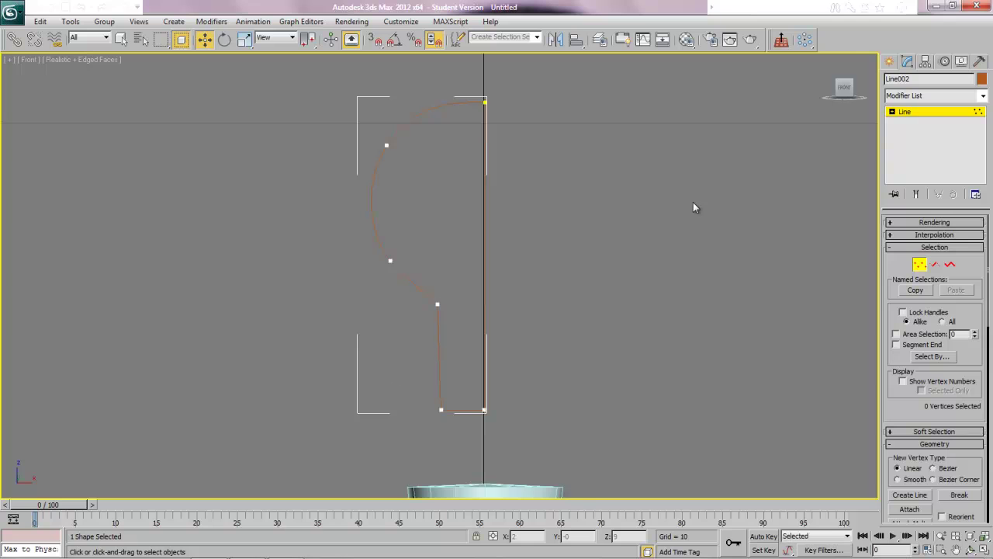
{"action": "left_click", "coordinate": [920, 112]}
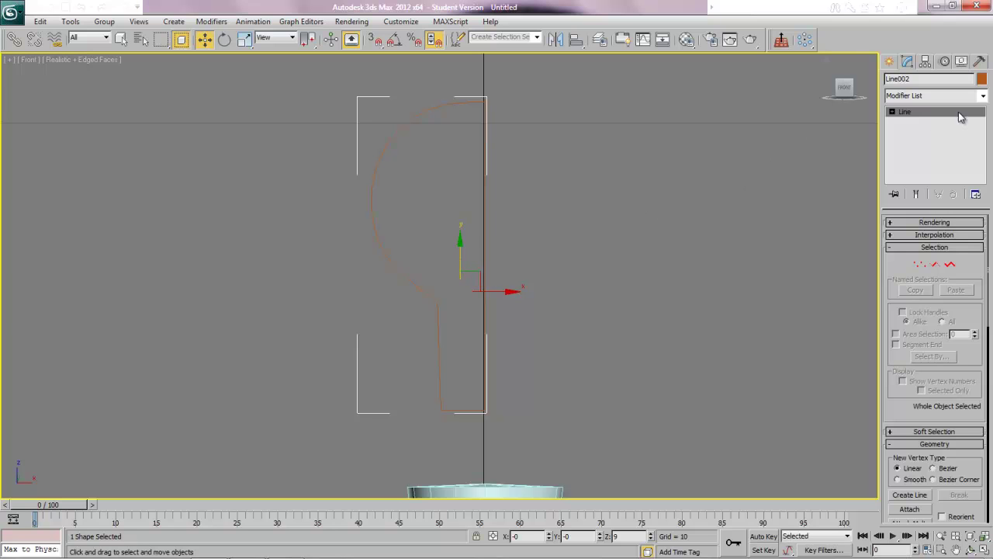
Apply a Lathe modifier to the bulb profile with its axis aligned to Max, and lower the bulb onto the vase's mouth.
{"action": "left_click", "coordinate": [982, 95]}
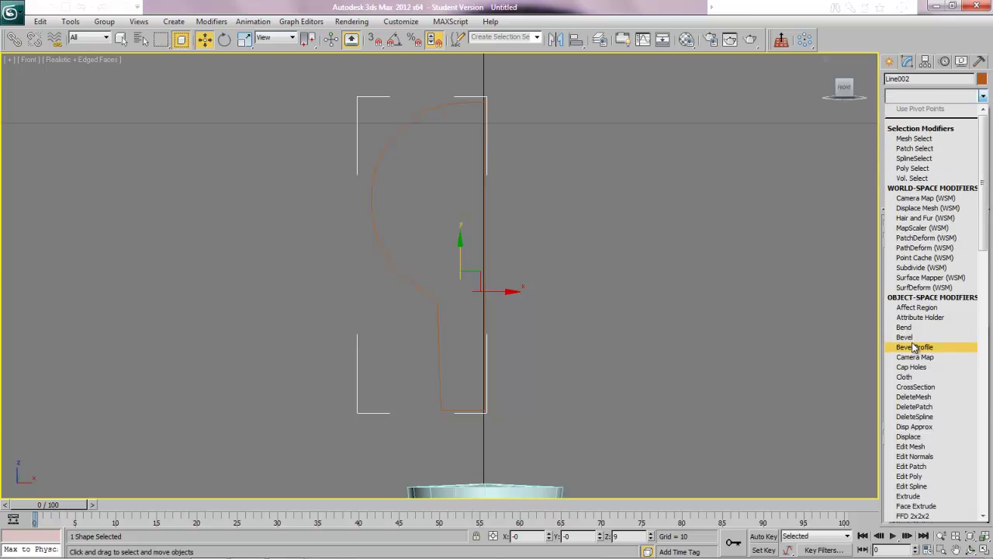
{"action": "scroll", "coordinate": [914, 349], "scroll_direction": "down", "scroll_amount": 3}
{"action": "key", "text": "l"}
{"action": "scroll", "coordinate": [912, 348], "scroll_direction": "down", "scroll_amount": 3}
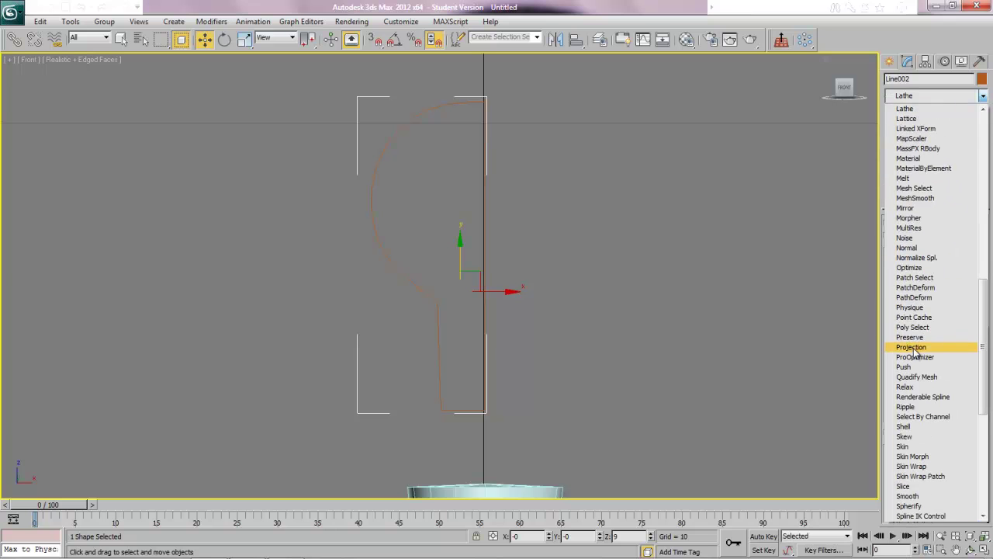
{"action": "left_click", "coordinate": [917, 110]}
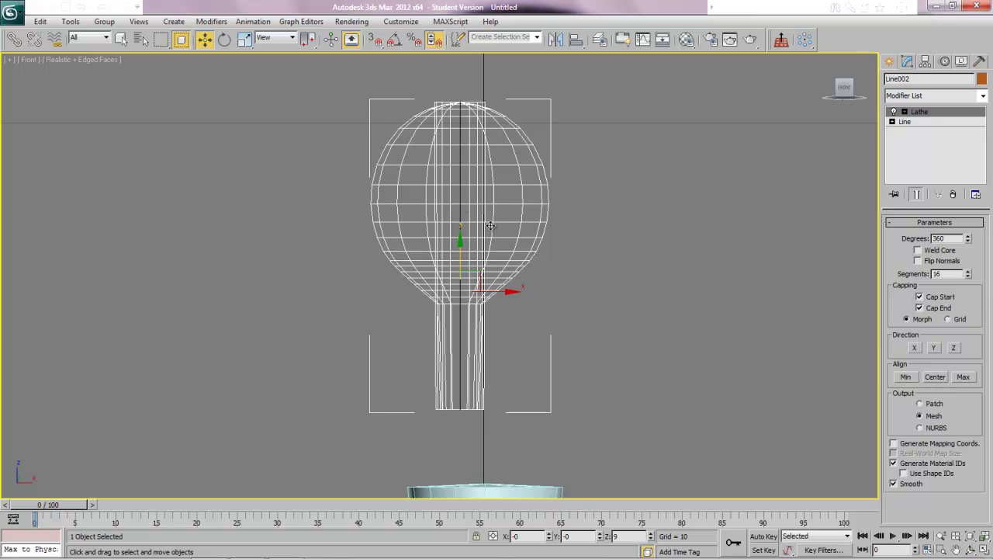
{"action": "left_click", "coordinate": [963, 377]}
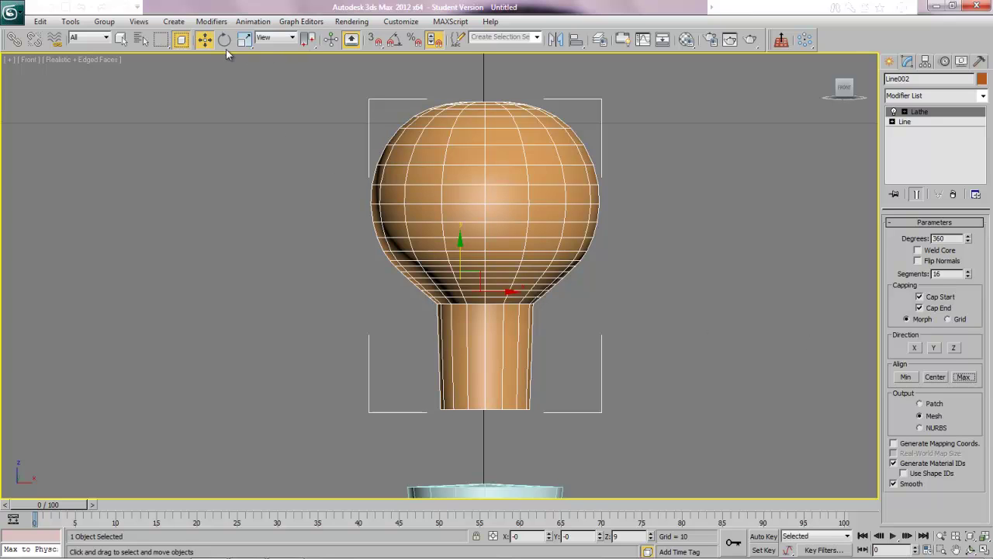
{"action": "left_click_drag", "start_coordinate": [463, 252], "coordinate": [462, 332]}
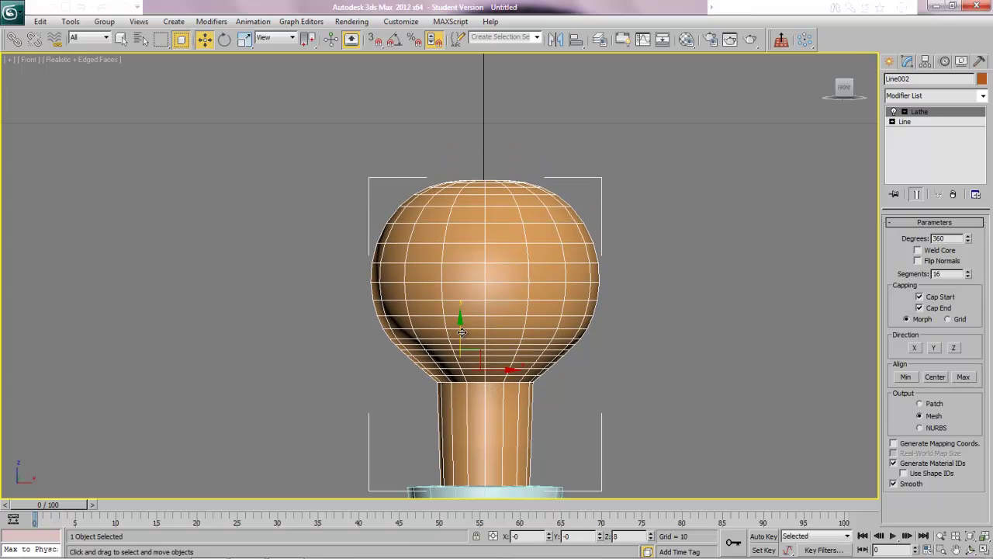
Create a tube centred on the vase in the Top view, with radii of about 4 and 3 and a height of about 2.
{"action": "key", "text": "t"}
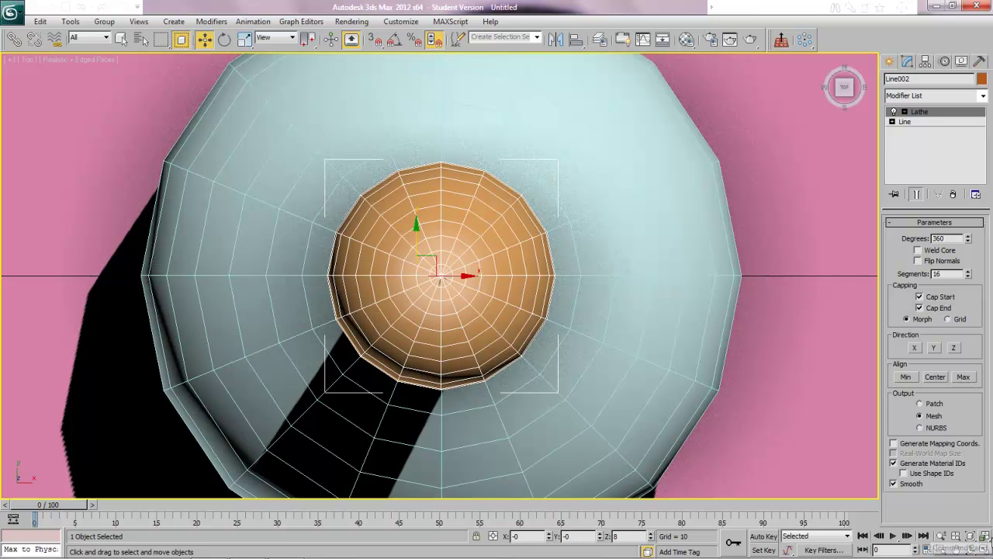
{"action": "left_click", "coordinate": [984, 535]}
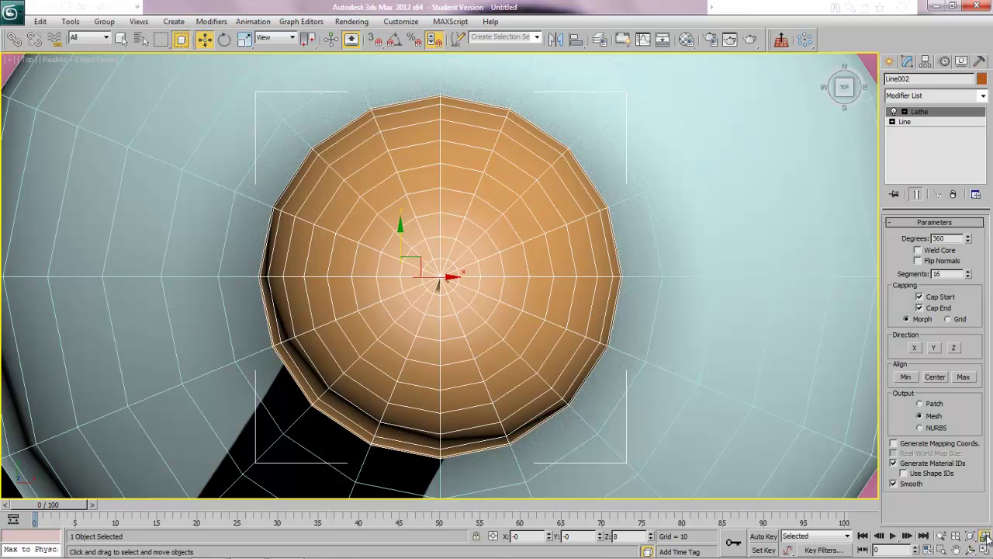
{"action": "left_click_drag", "start_coordinate": [986, 537], "coordinate": [985, 516]}
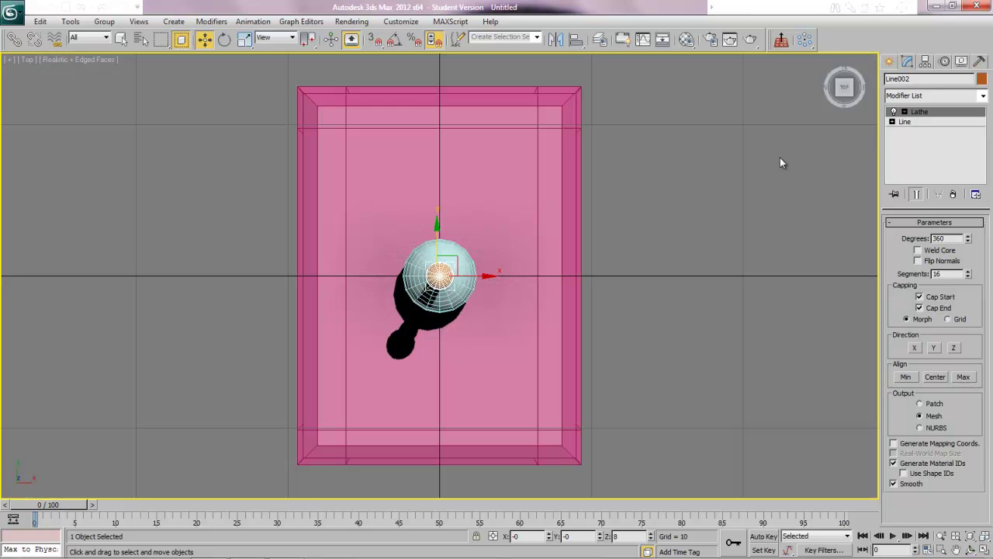
{"action": "left_click", "coordinate": [889, 61]}
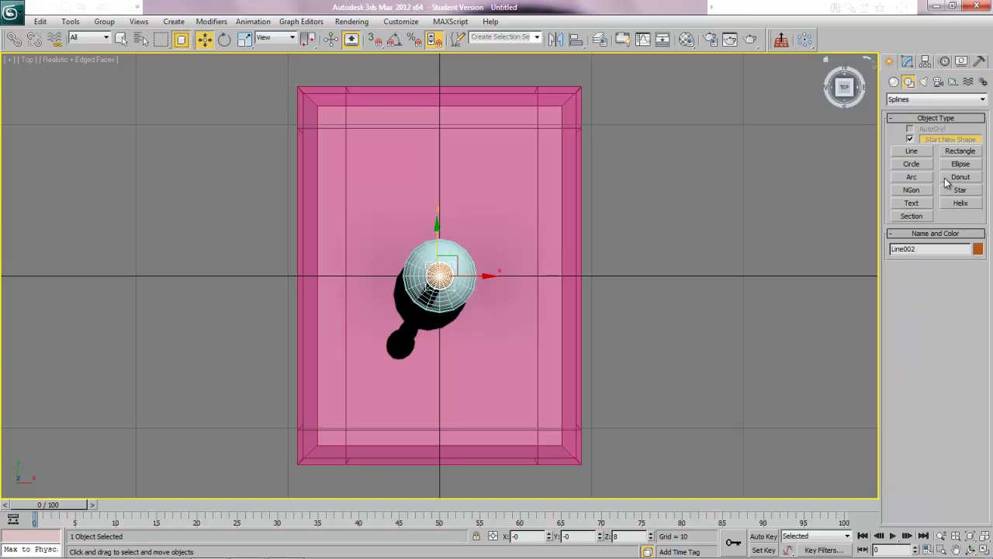
{"action": "left_click", "coordinate": [894, 83]}
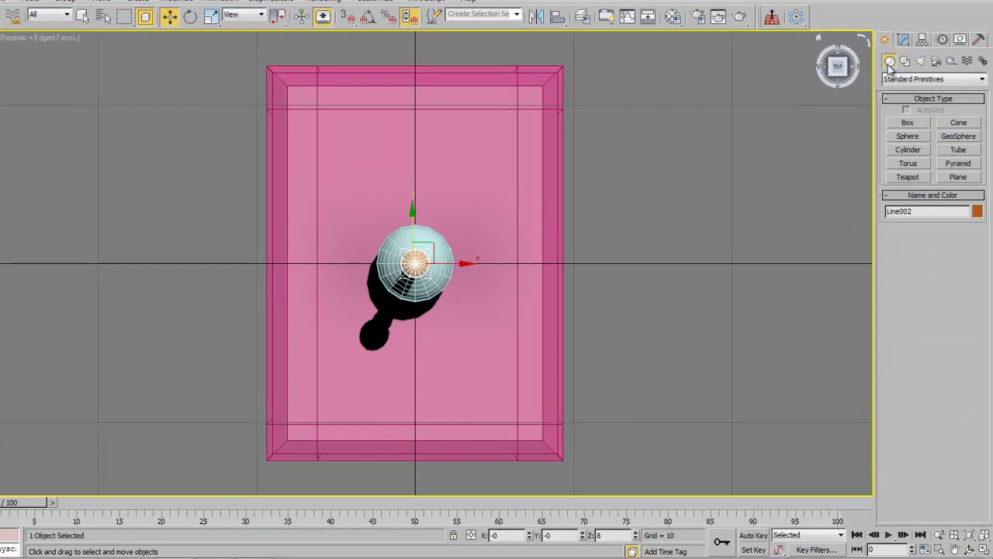
{"action": "left_click", "coordinate": [961, 150]}
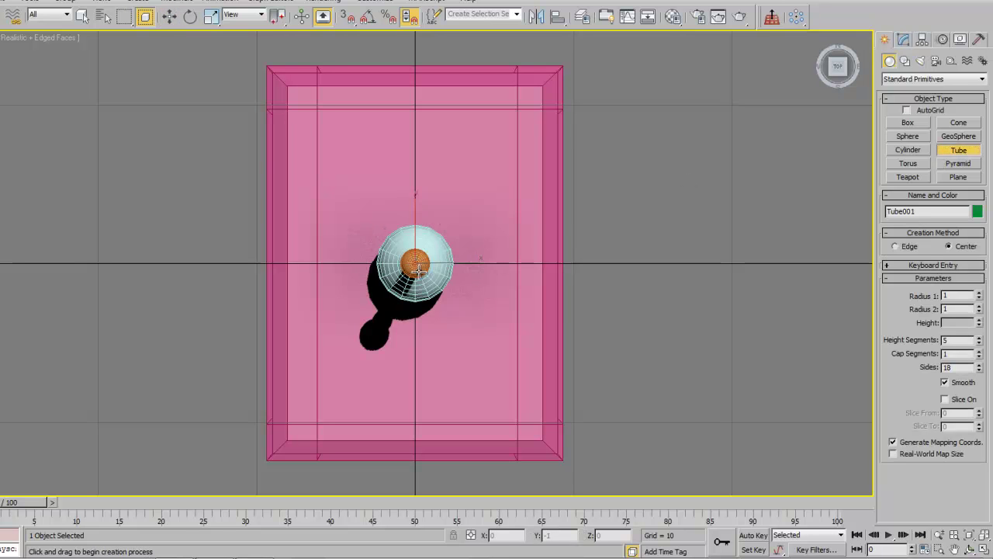
{"action": "mouse_move", "coordinate": [415, 262]}
{"action": "left_mouse_down"}
{"action": "mouse_move", "coordinate": [457, 221]}
{"action": "mouse_move", "coordinate": [435, 315]}
{"action": "left_mouse_up"}
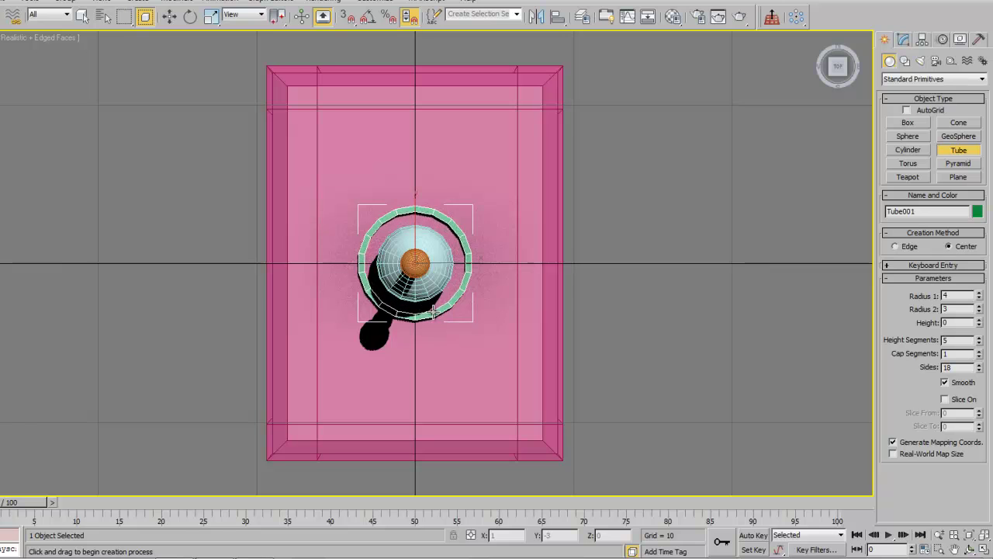
{"action": "left_click", "coordinate": [433, 313]}
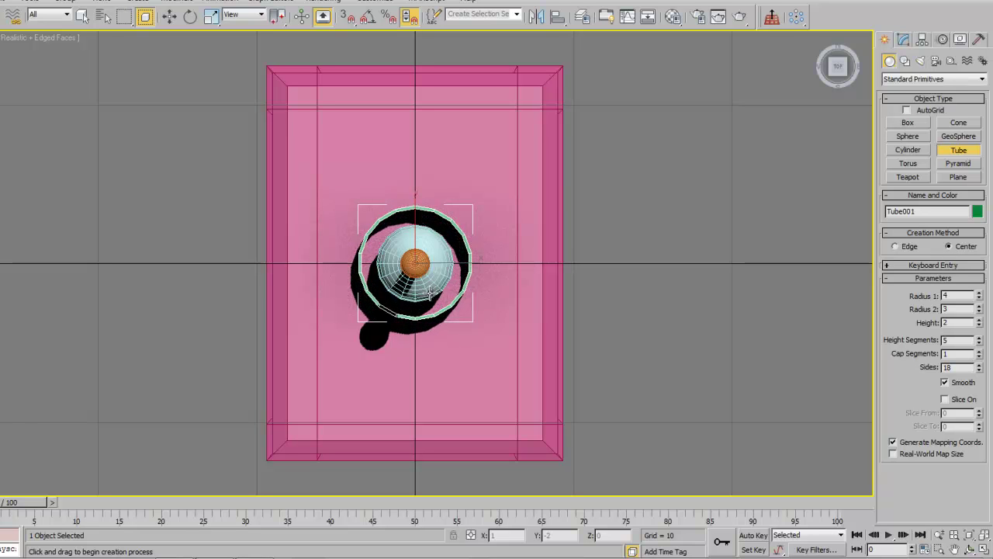
Raise the tube vertically to about Z 8 so it surrounds the bulb above the vase.
{"action": "scroll", "coordinate": [427, 288], "scroll_direction": "up", "scroll_amount": 1}
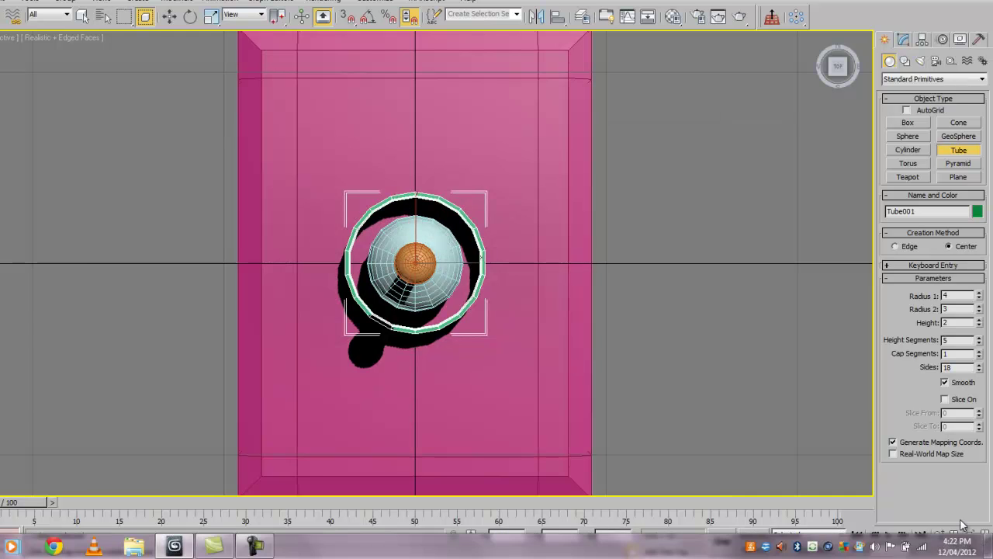
{"action": "left_click", "coordinate": [970, 548]}
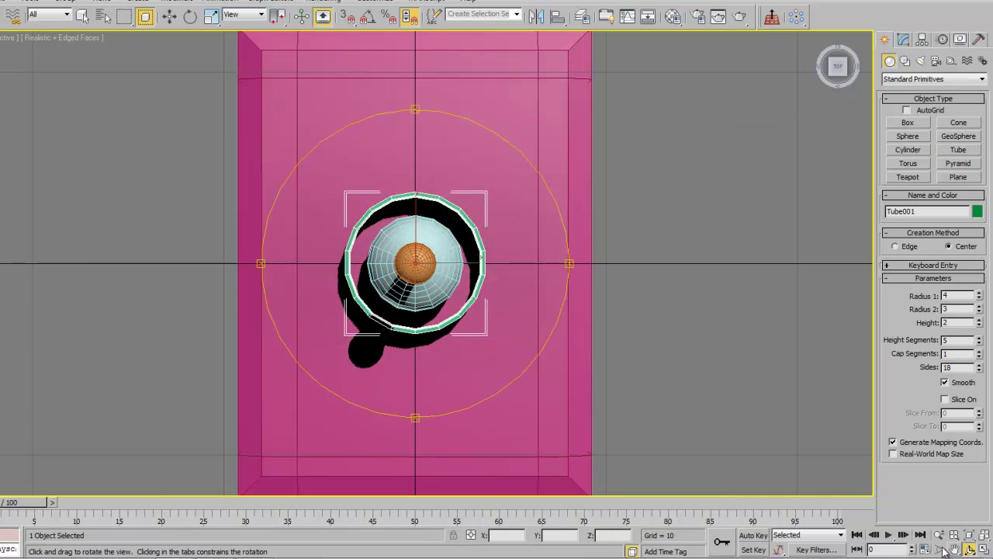
{"action": "left_click_drag", "start_coordinate": [437, 358], "coordinate": [407, 257]}
{"action": "right_click", "coordinate": [406, 257]}
{"action": "key", "text": "w"}
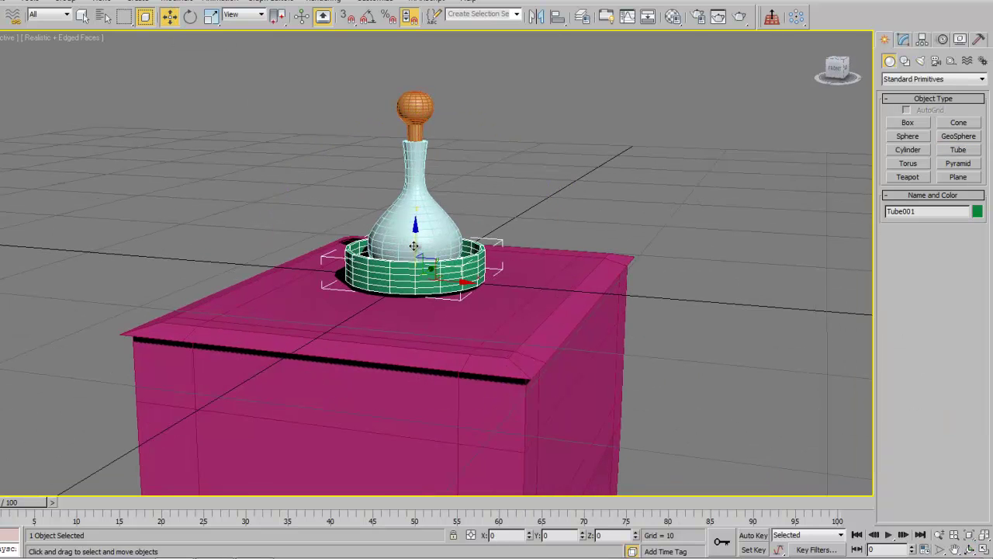
{"action": "left_click_drag", "start_coordinate": [416, 247], "coordinate": [416, 98]}
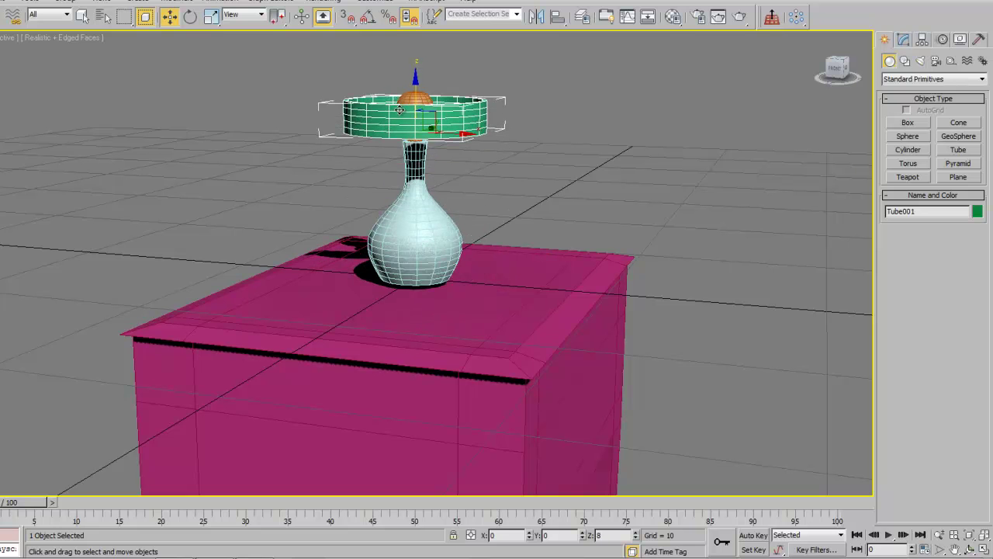
Increase the tube's height to 5 and lower it to about Z 6 over the vase's neck.
{"action": "left_click", "coordinate": [903, 39]}
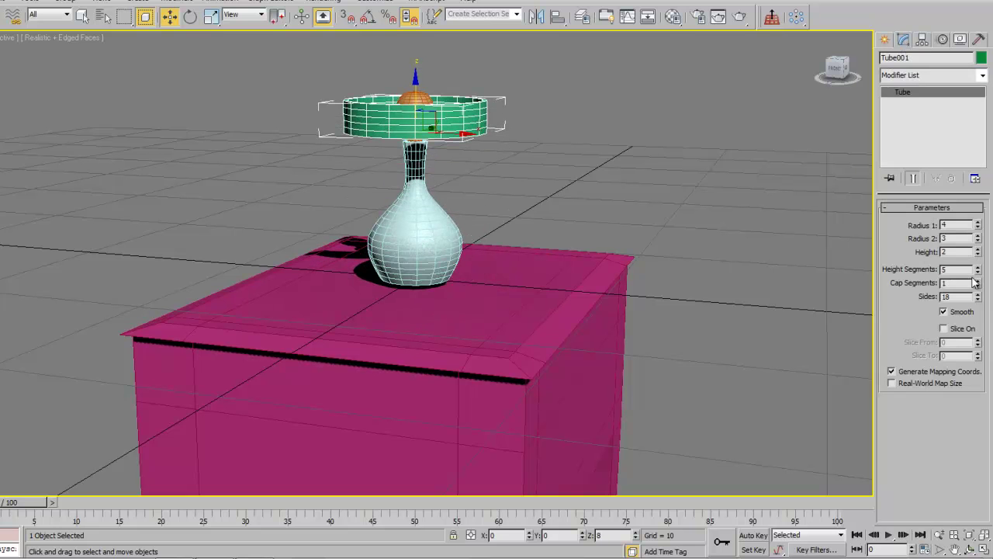
{"action": "left_click_drag", "start_coordinate": [978, 252], "coordinate": [976, 121]}
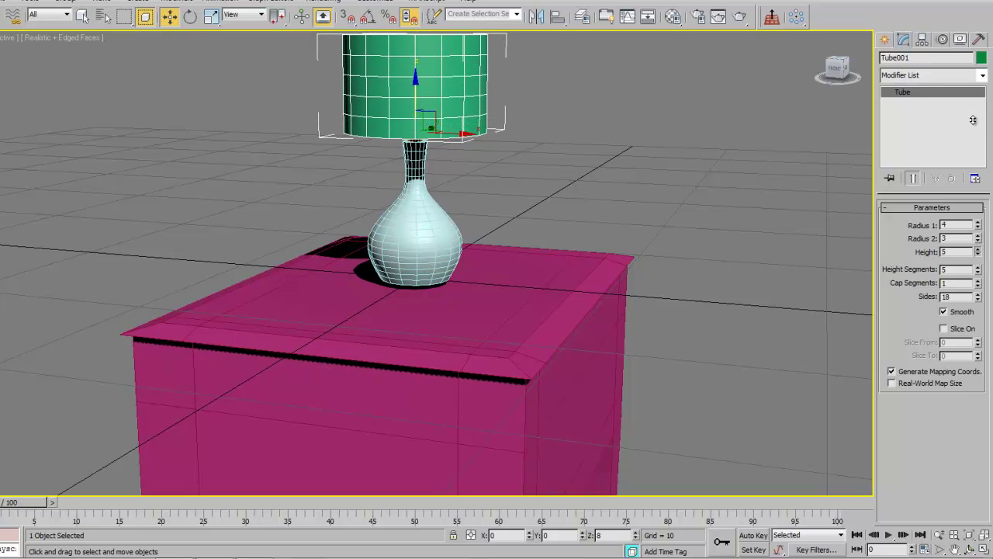
{"action": "left_click_drag", "start_coordinate": [415, 97], "coordinate": [417, 129]}
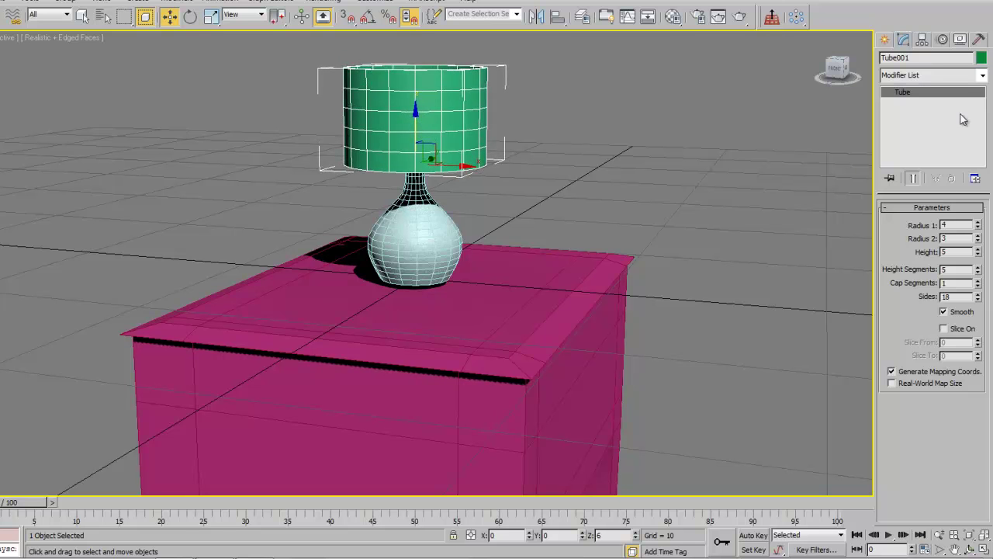
{"action": "left_click", "coordinate": [982, 75]}
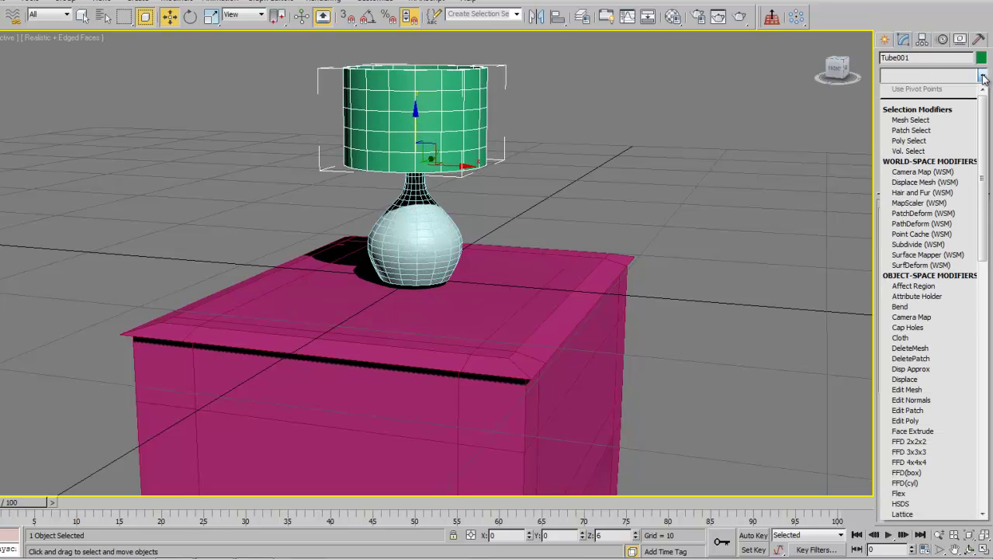
{"action": "left_click", "coordinate": [919, 307]}
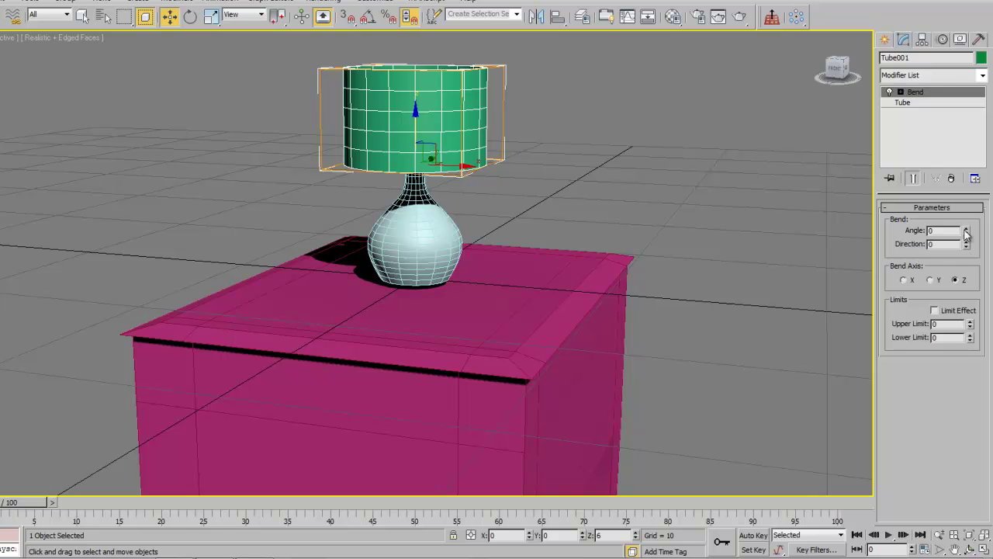
{"action": "left_click_drag", "start_coordinate": [967, 234], "coordinate": [967, 232]}
{"action": "right_click", "coordinate": [967, 231]}
{"action": "left_click", "coordinate": [952, 177]}
Apply a Taper modifier to the tube with a negative amount, narrowing its upper end into a lampshade.
{"action": "left_click", "coordinate": [982, 75]}
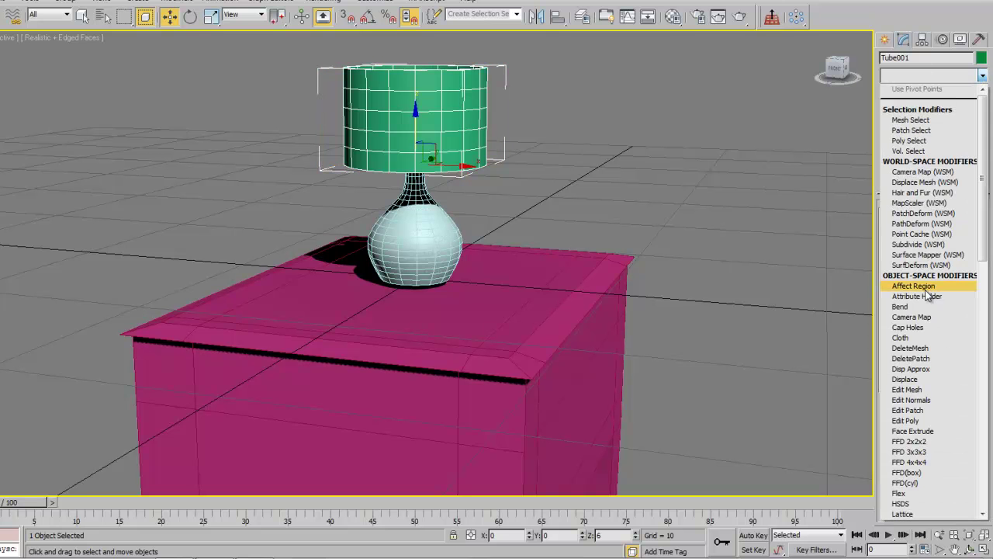
{"action": "key", "text": "t"}
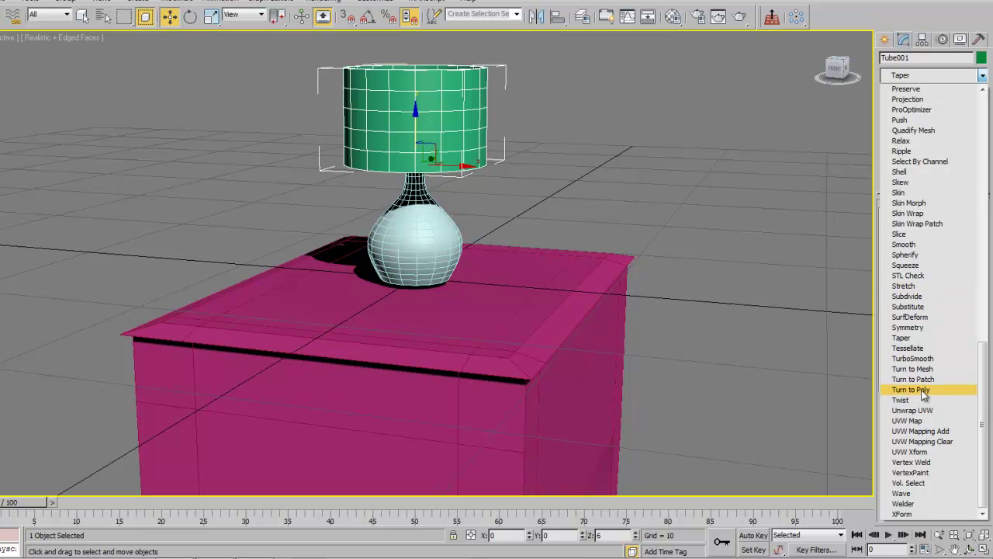
{"action": "left_click", "coordinate": [903, 339]}
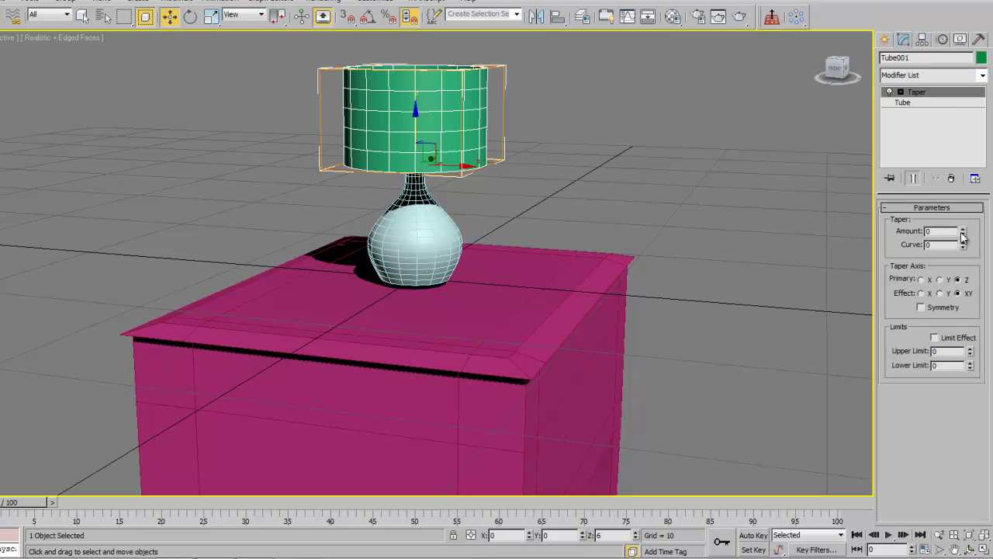
{"action": "left_click_drag", "start_coordinate": [962, 231], "coordinate": [964, 264]}
{"action": "left_click", "coordinate": [784, 308]}
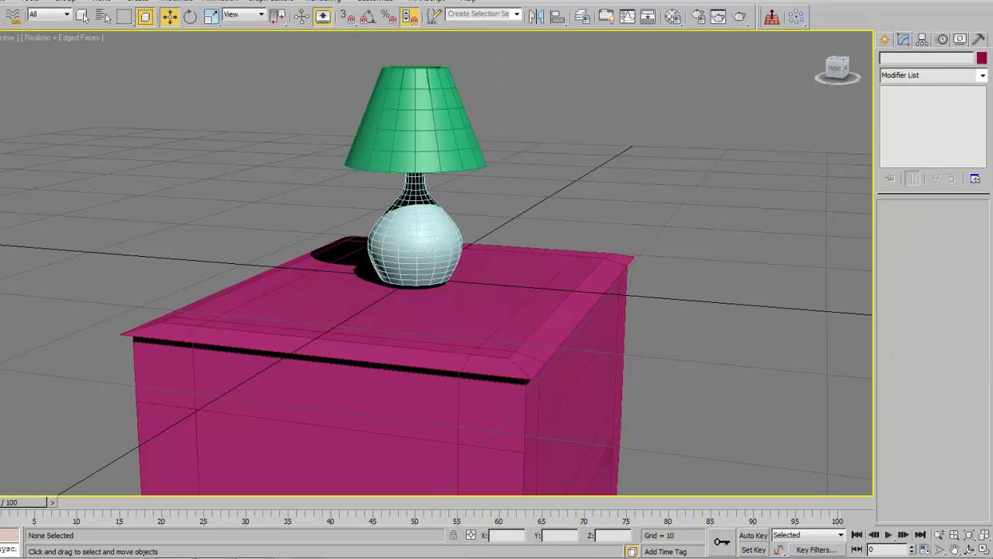
Select the vase, bulb and shade together with a crossing region and scale the whole lamp up uniformly on the table.
{"action": "left_click", "coordinate": [985, 534]}
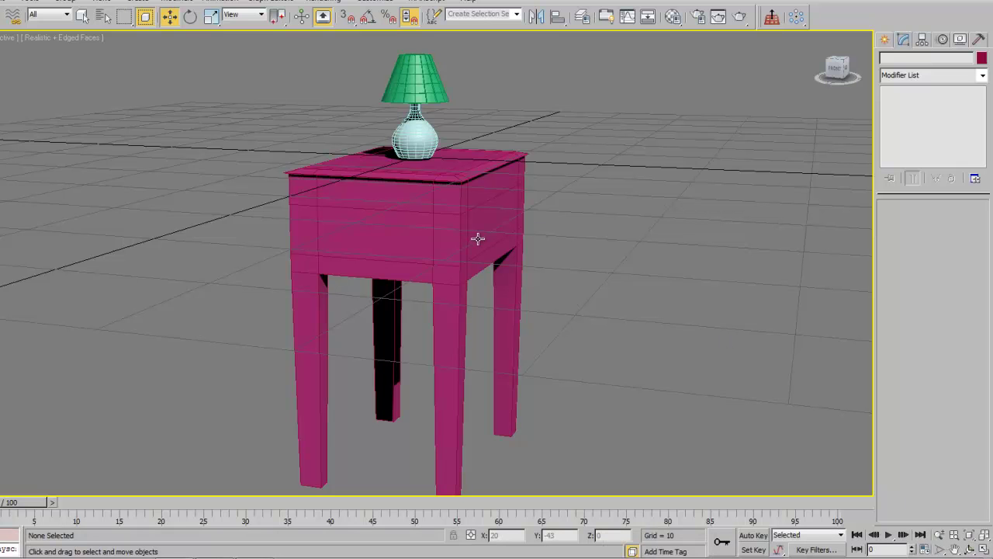
{"action": "left_click_drag", "start_coordinate": [328, 40], "coordinate": [463, 128]}
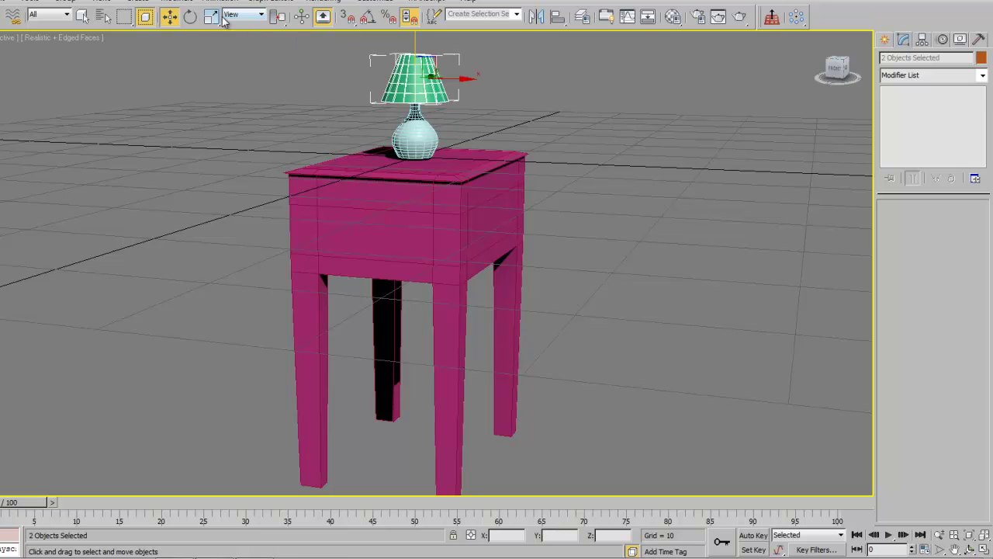
{"action": "left_click", "coordinate": [145, 16]}
{"action": "left_click_drag", "start_coordinate": [355, 51], "coordinate": [469, 140]}
{"action": "left_click", "coordinate": [211, 17]}
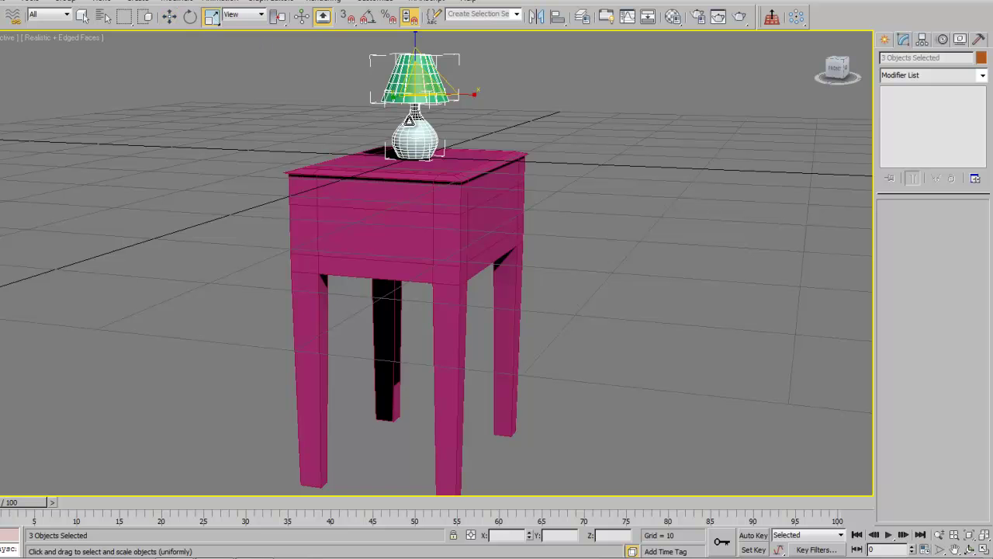
{"action": "left_click_drag", "start_coordinate": [411, 121], "coordinate": [417, 44]}
{"action": "right_click", "coordinate": [402, 87]}
{"action": "left_click", "coordinate": [411, 106]}
{"action": "left_click", "coordinate": [984, 535]}
{"action": "left_click", "coordinate": [970, 549]}
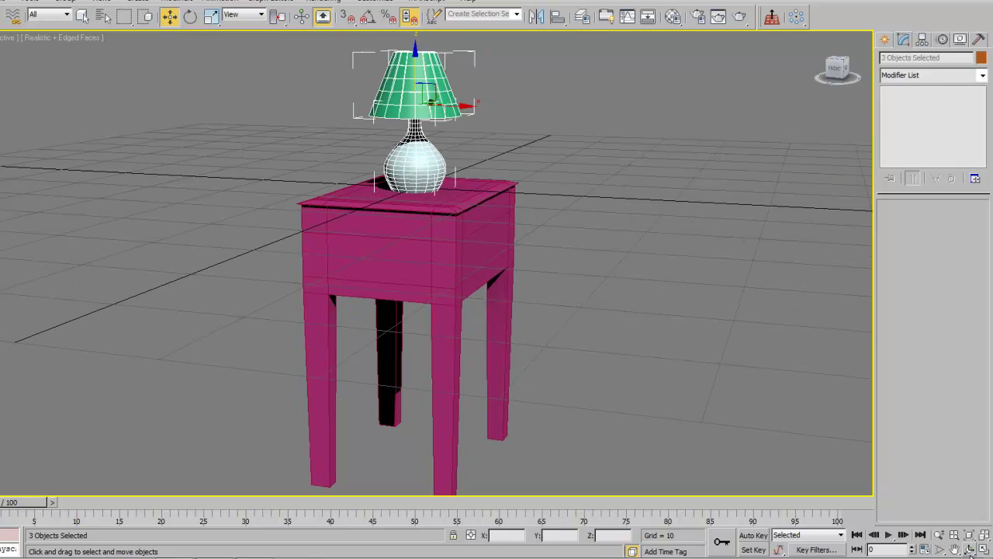
{"action": "left_click_drag", "start_coordinate": [407, 311], "coordinate": [499, 319]}
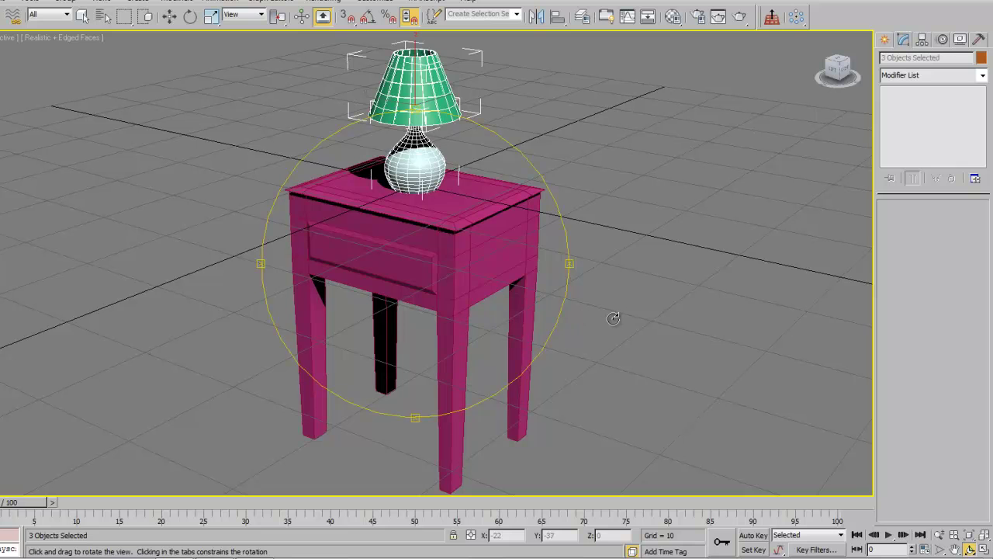